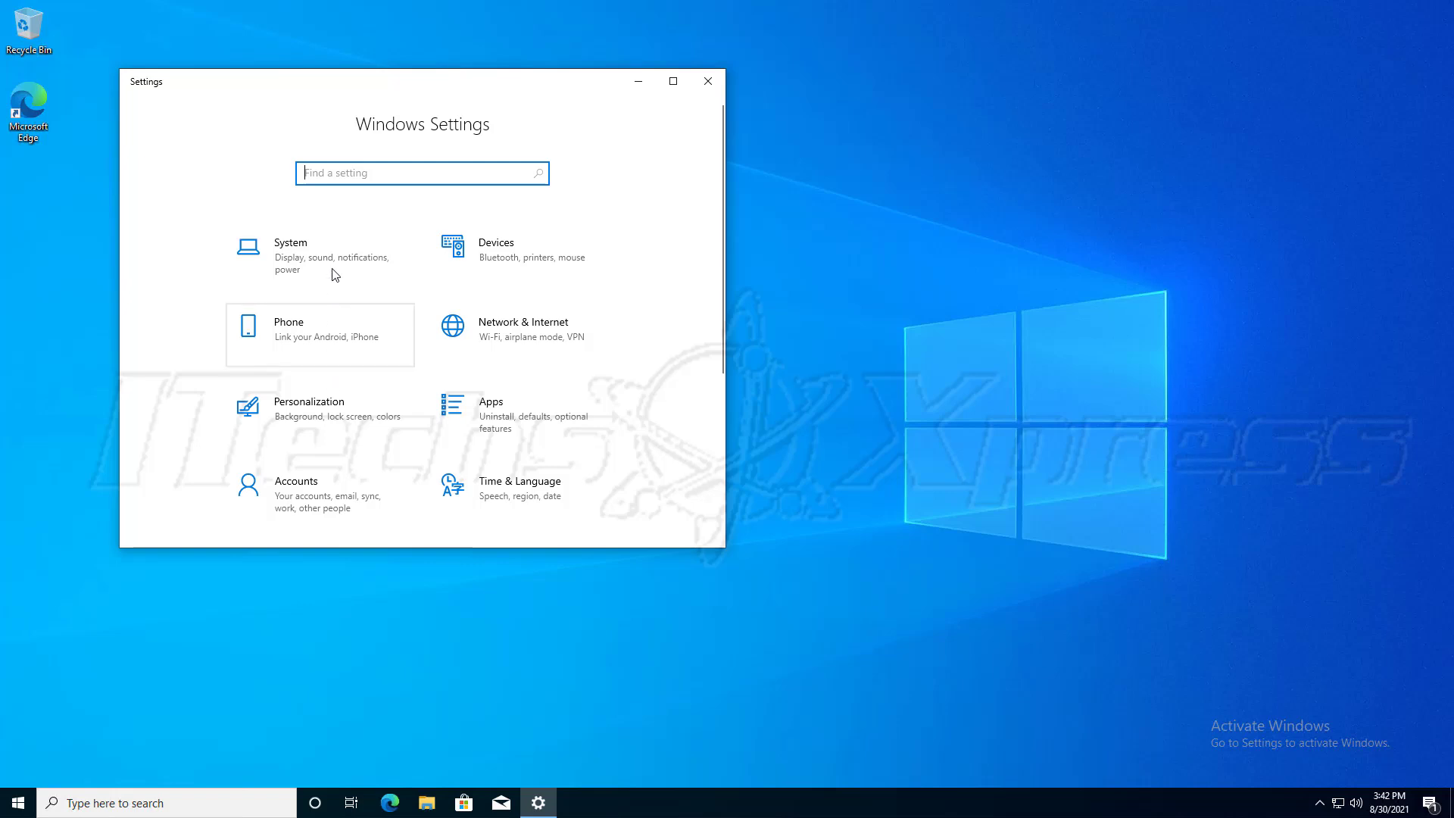
Step: Review the device and Windows specifications on the system's About page, and minimize the Settings window
{"action": "left_click", "coordinate": [334, 269]}
{"action": "scroll", "coordinate": [528, 367], "scroll_direction": "down", "scroll_amount": 5}
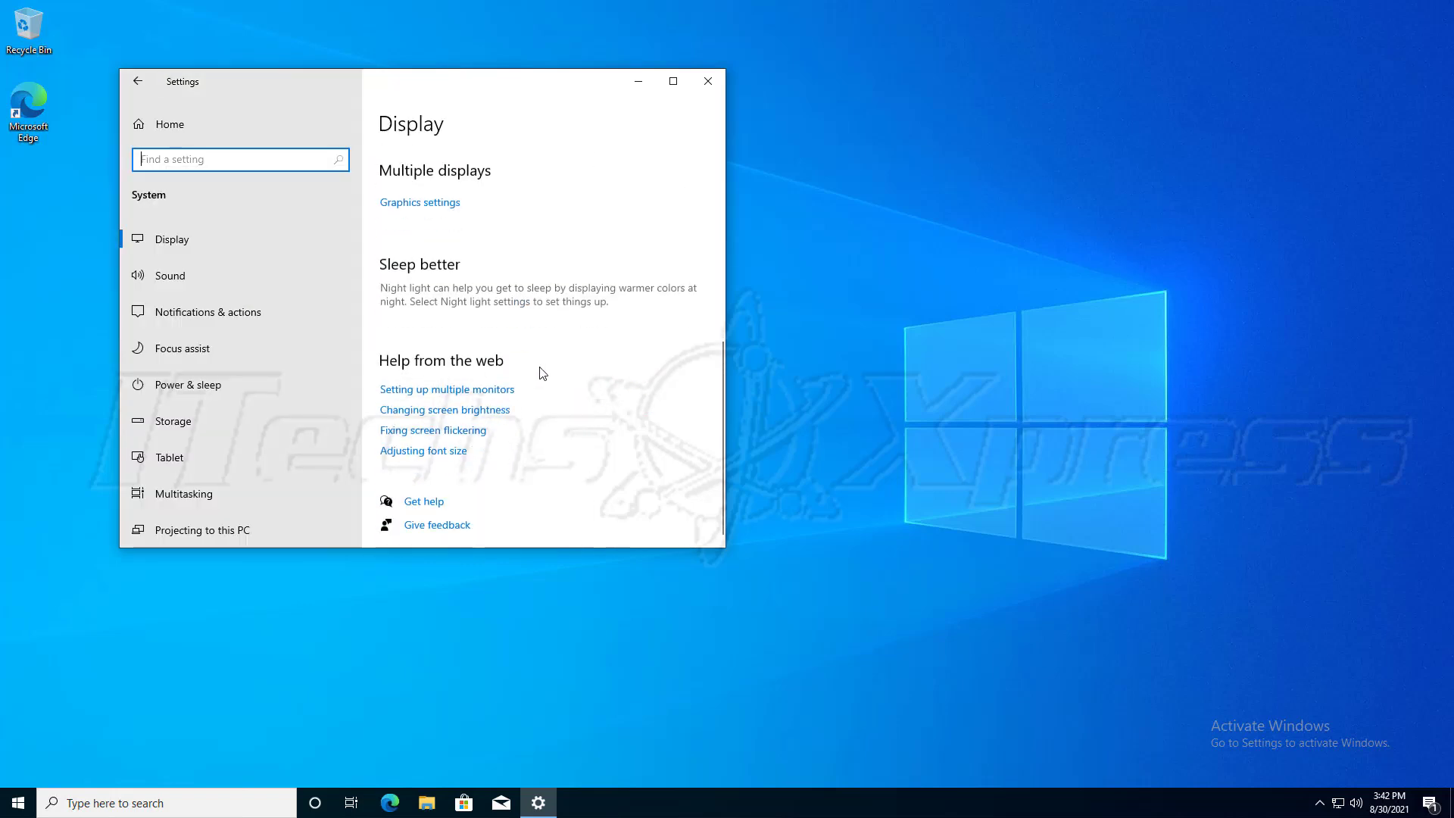
{"action": "scroll", "coordinate": [216, 455], "scroll_direction": "down", "scroll_amount": 3}
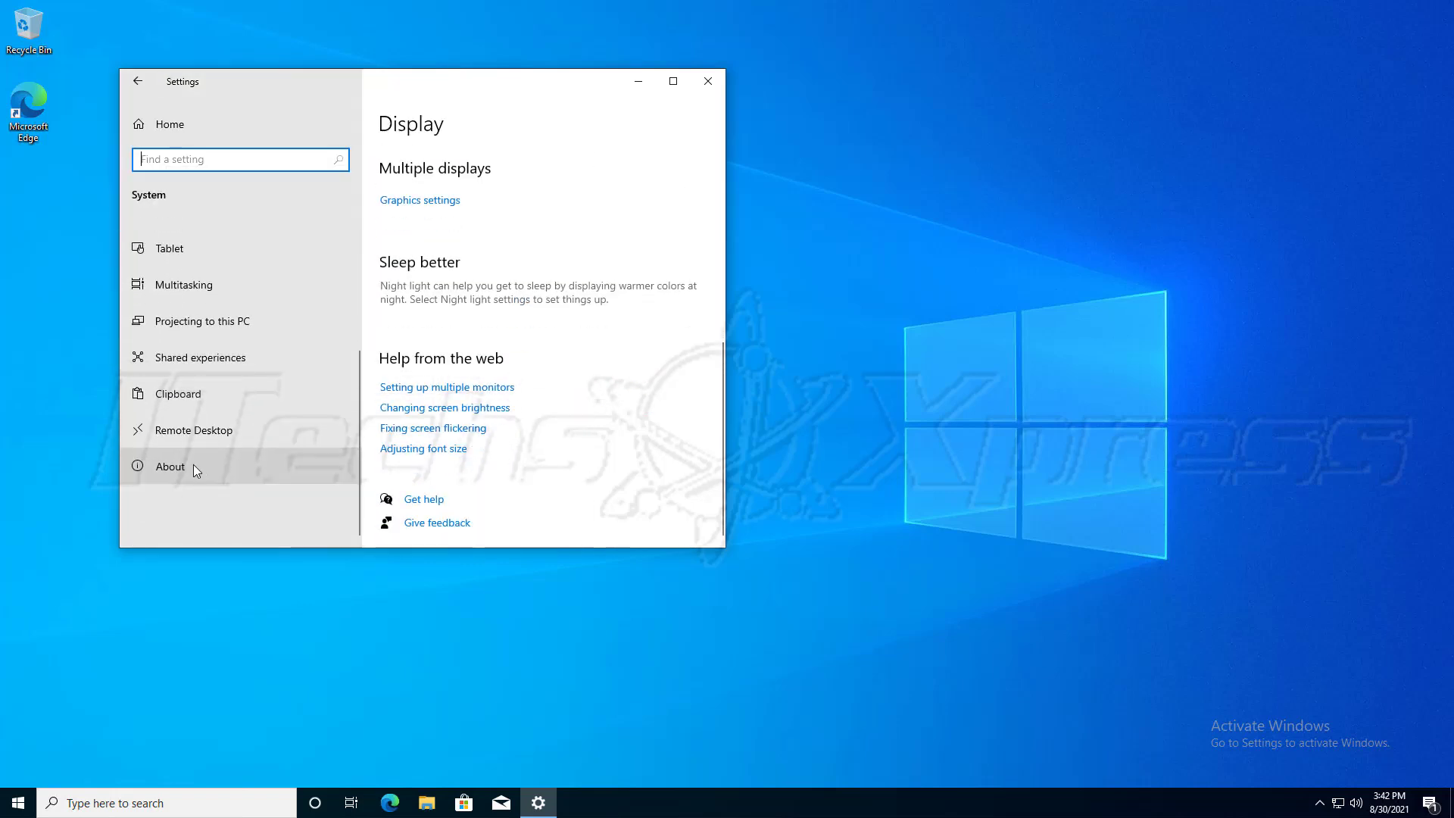
{"action": "left_click", "coordinate": [194, 465]}
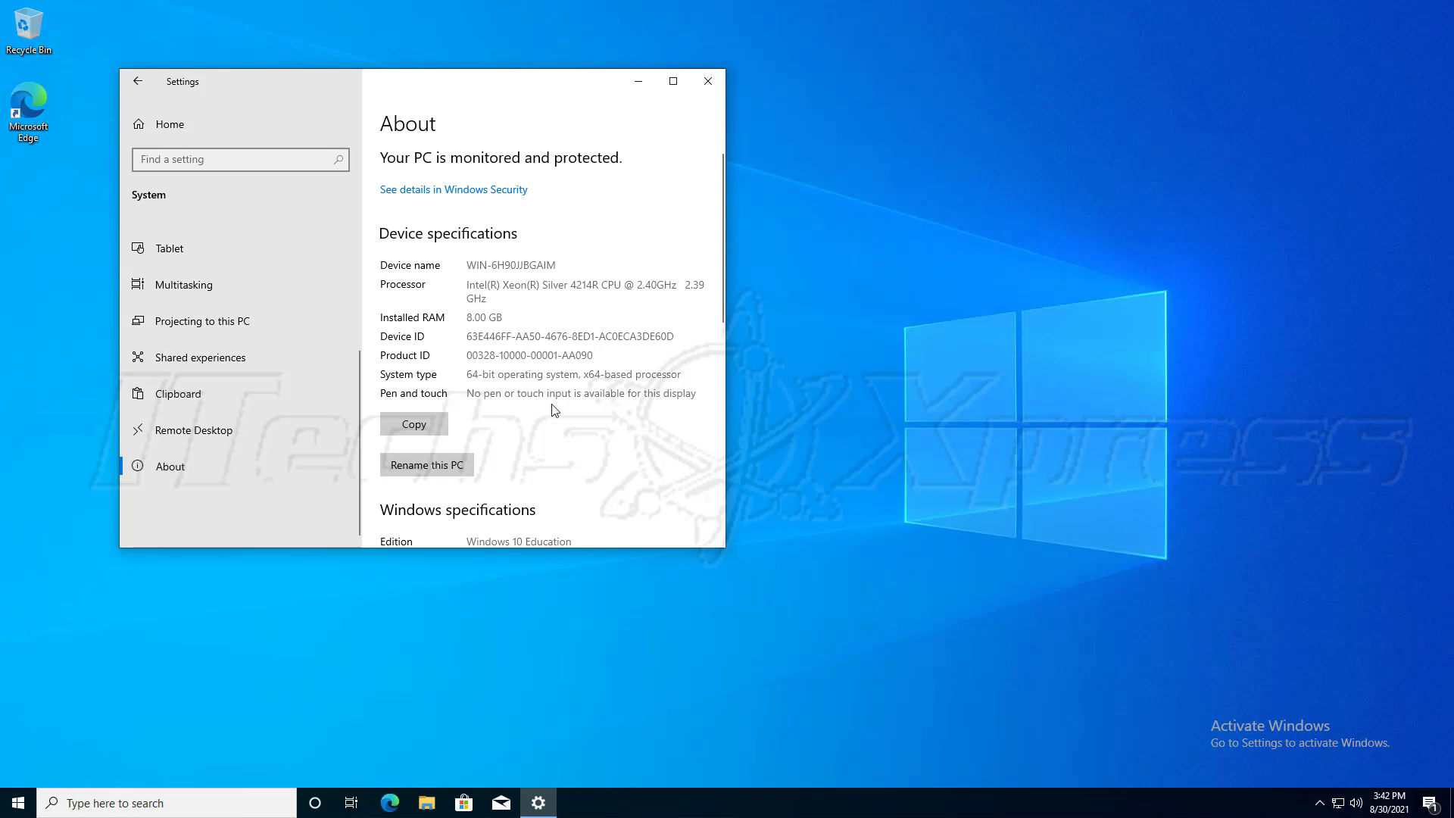
{"action": "scroll", "coordinate": [555, 410], "scroll_direction": "down", "scroll_amount": 8}
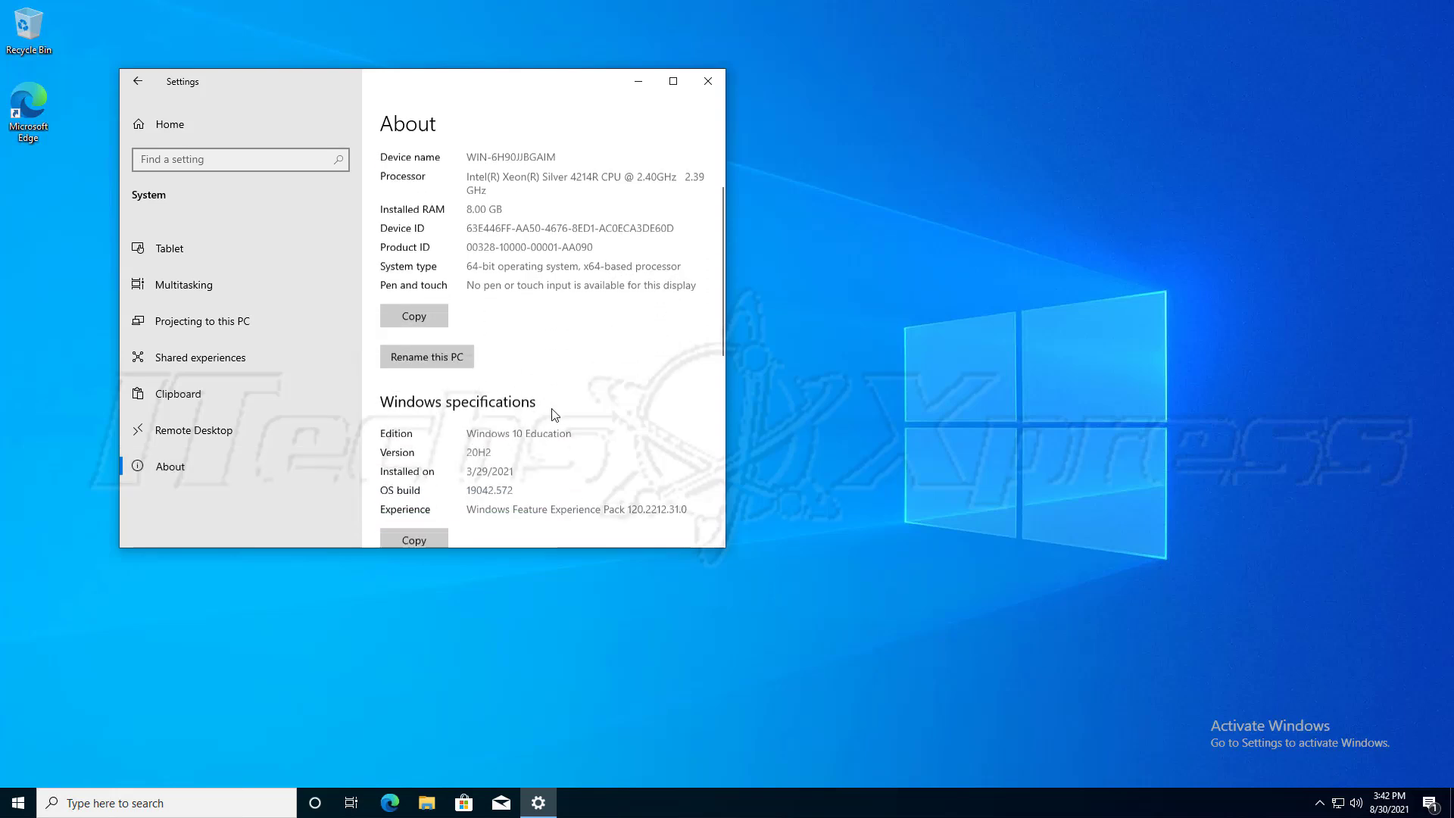
{"action": "scroll", "coordinate": [555, 424], "scroll_direction": "up", "scroll_amount": 3}
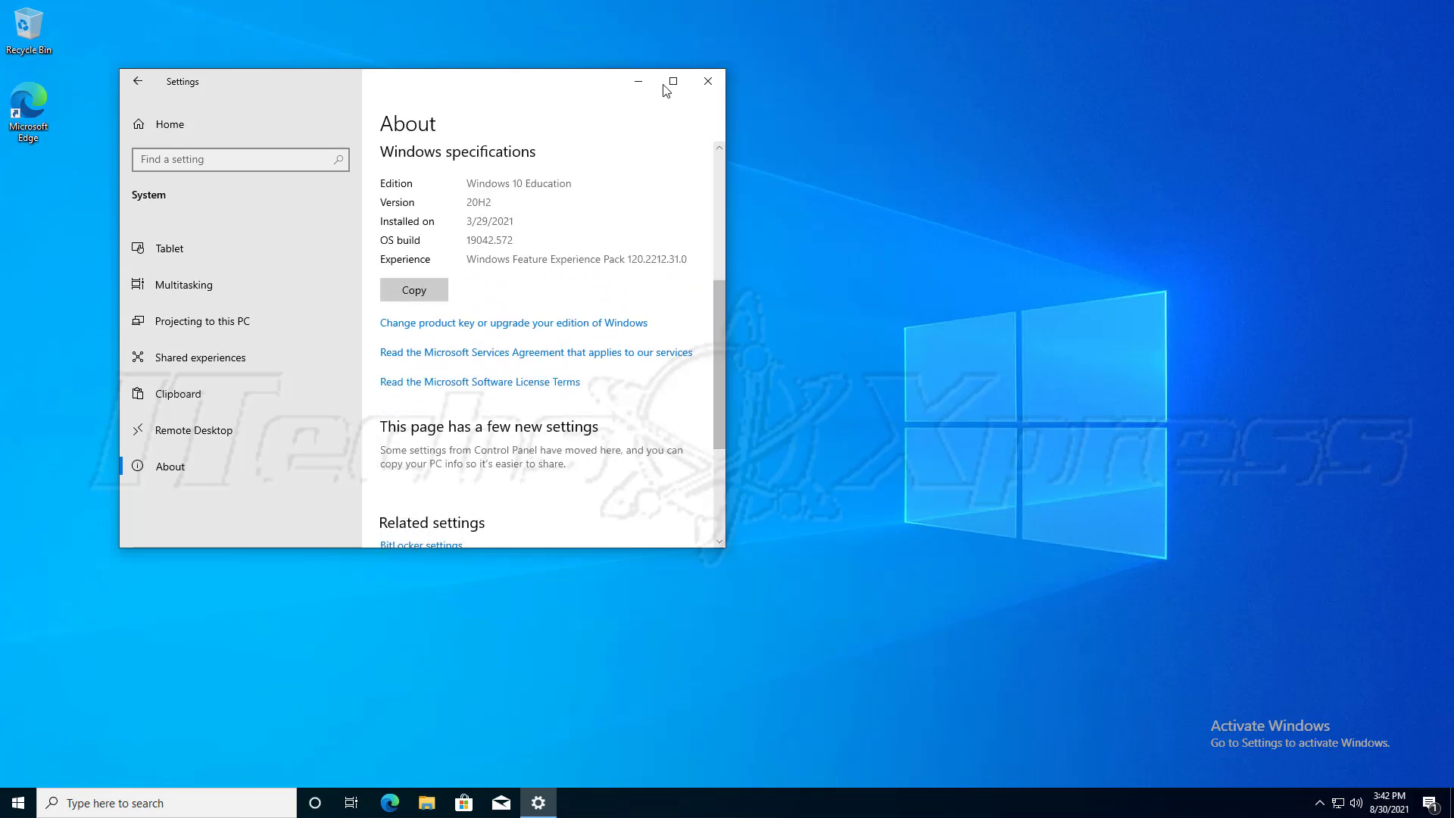
{"action": "left_click", "coordinate": [639, 82]}
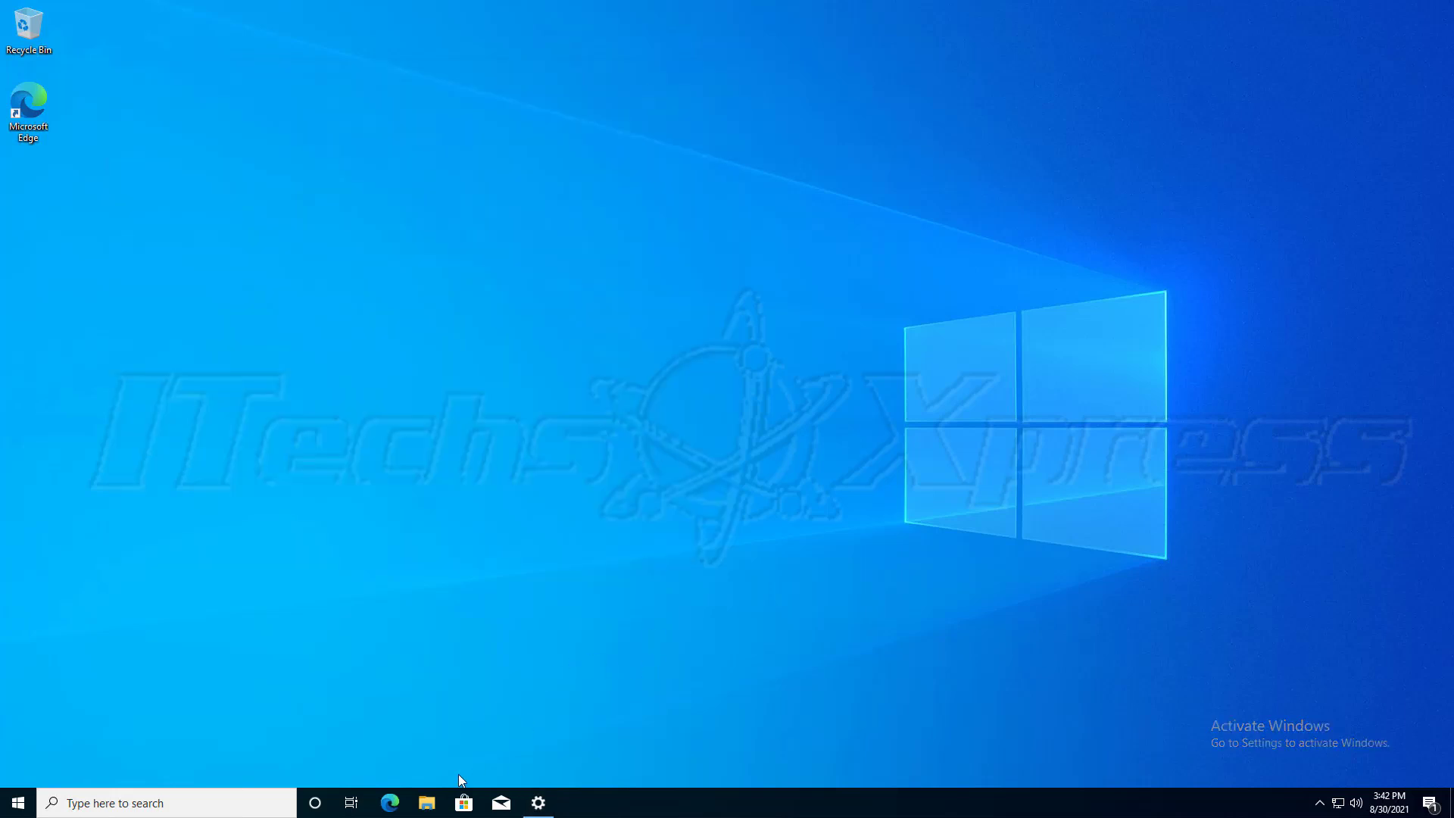
Step: Run appwiz.cpl from the Windows search to check the installed programs, and minimize the Programs and Features window
{"action": "left_click", "coordinate": [188, 798]}
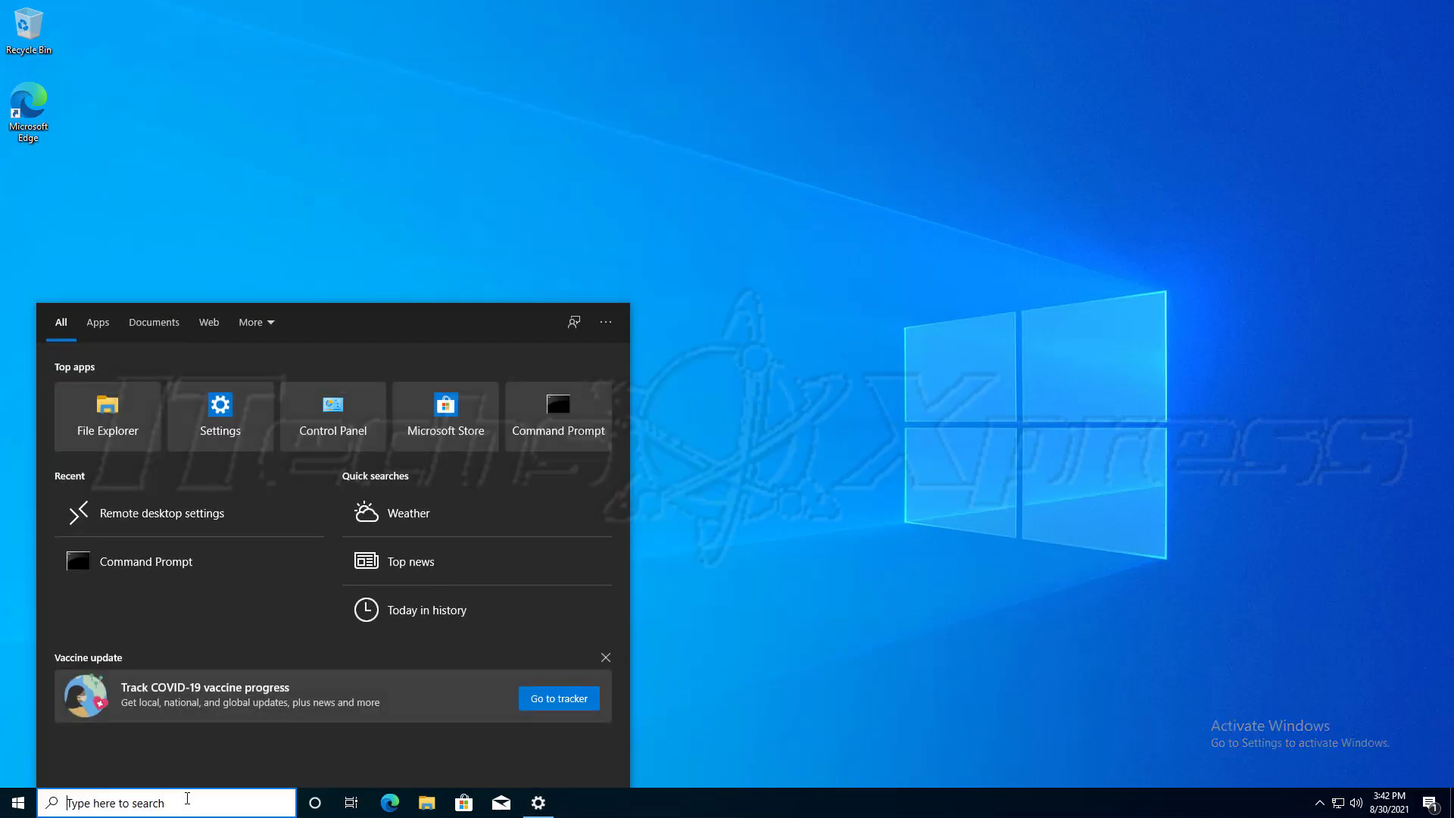
{"action": "type", "text": "appwiz.c"}
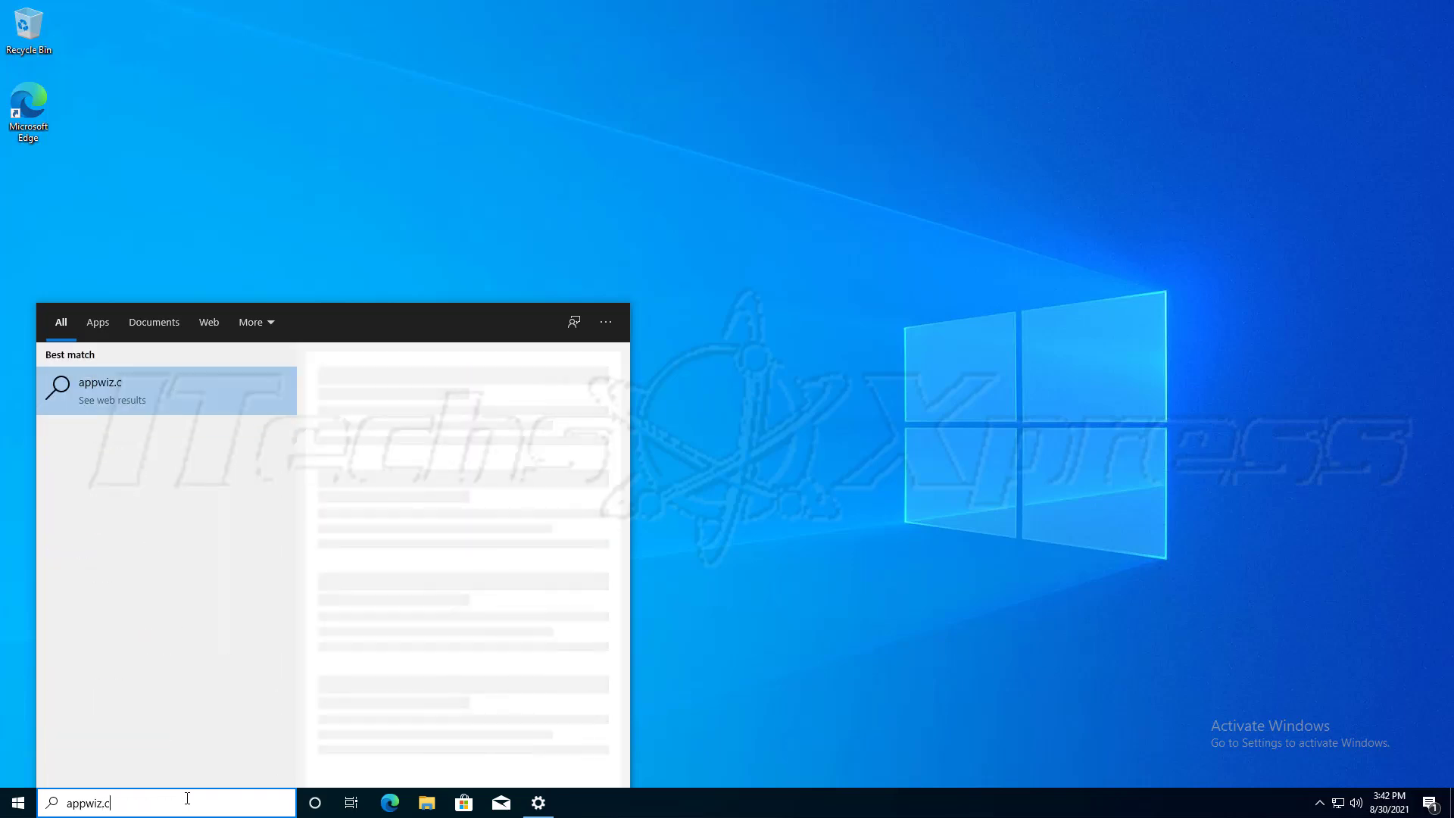
{"action": "type", "text": "pl"}
{"action": "key", "text": "Return"}
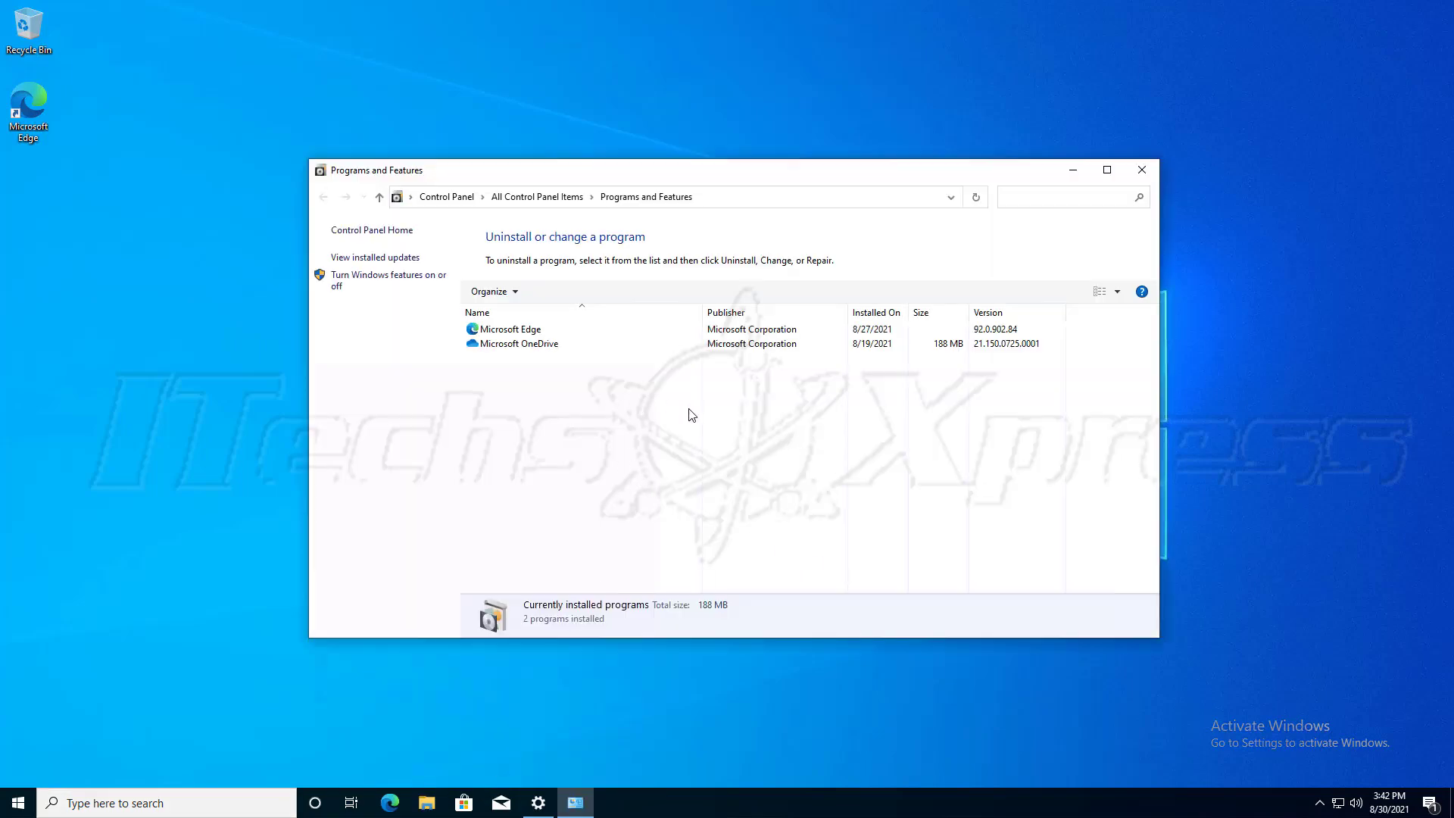
{"action": "left_click", "coordinate": [1074, 171]}
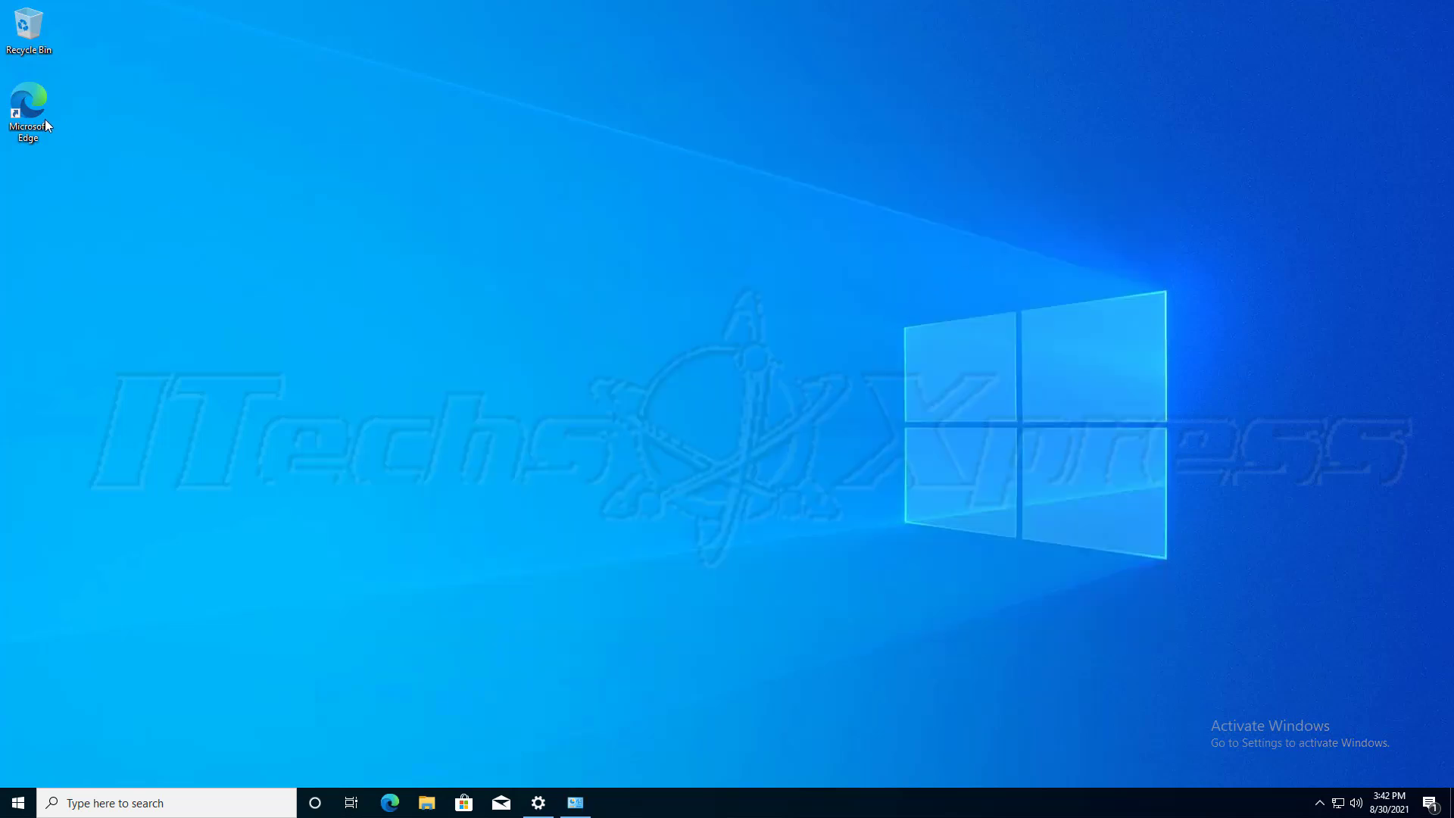
Step: Switch to Microsoft Edge and complete its first-run setup with the Inspirational new tab layout, closing the sign-in offer
{"action": "left_click", "coordinate": [912, 269]}
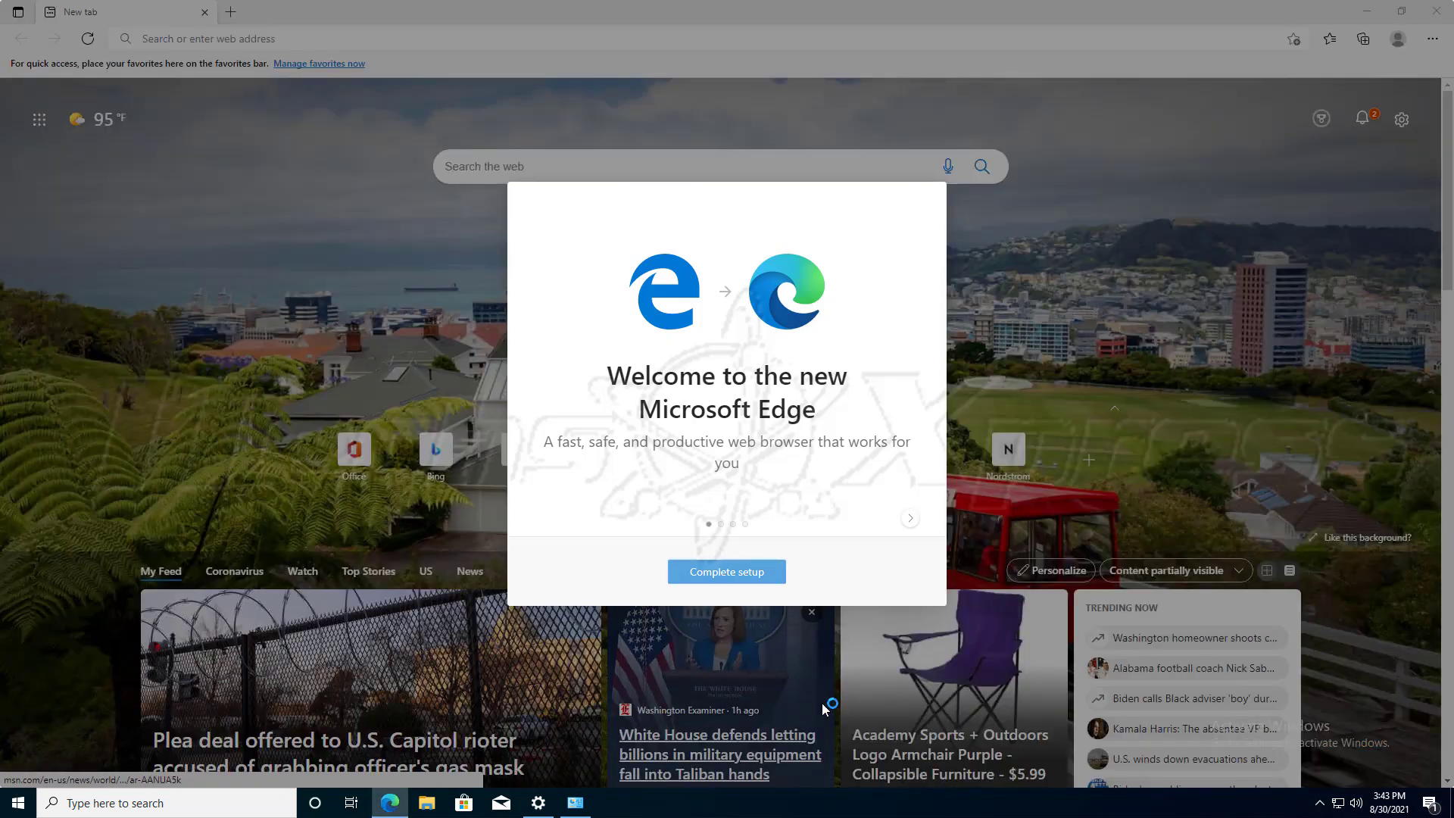
{"action": "left_click", "coordinate": [758, 578]}
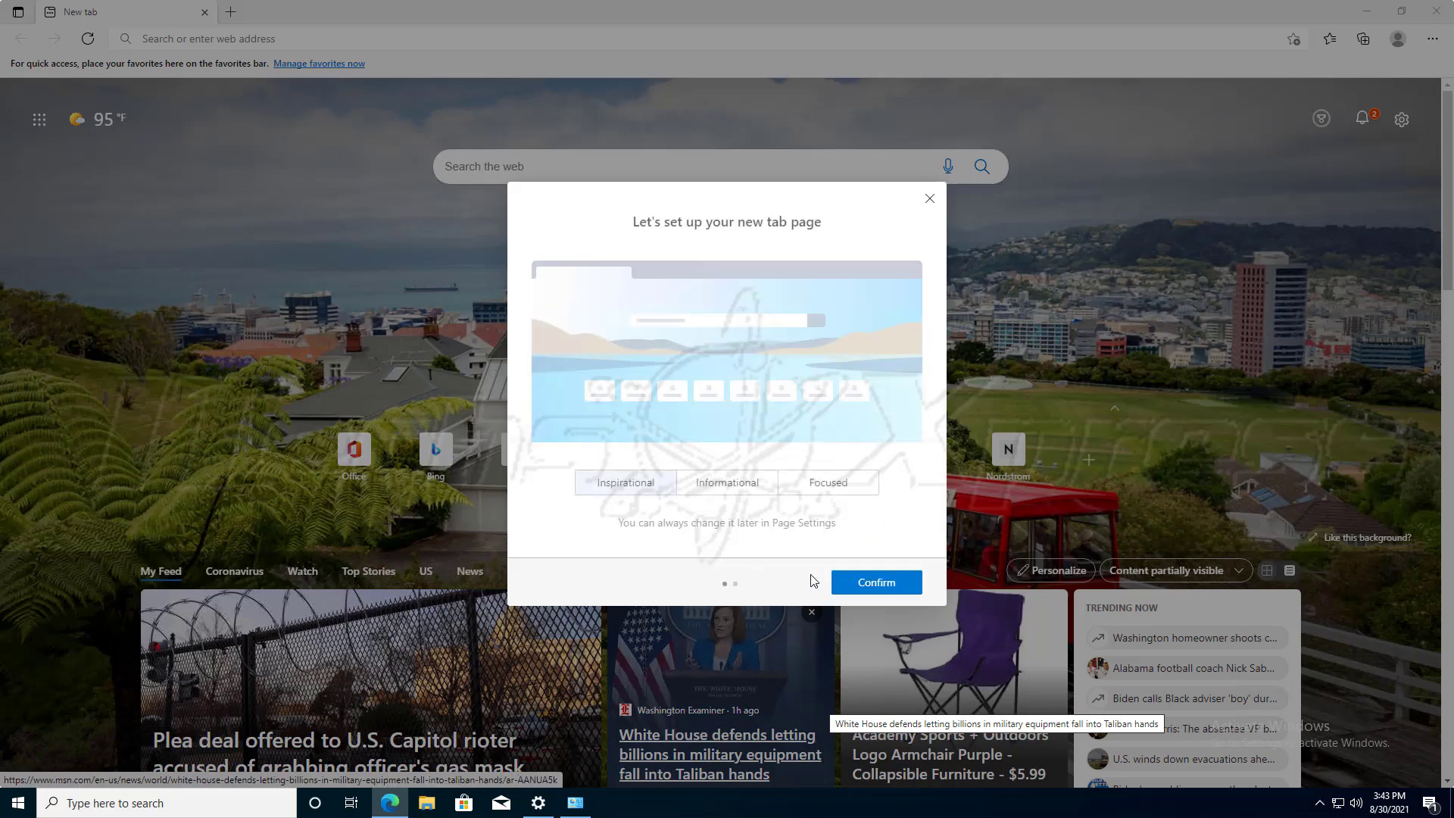
{"action": "left_click", "coordinate": [850, 581]}
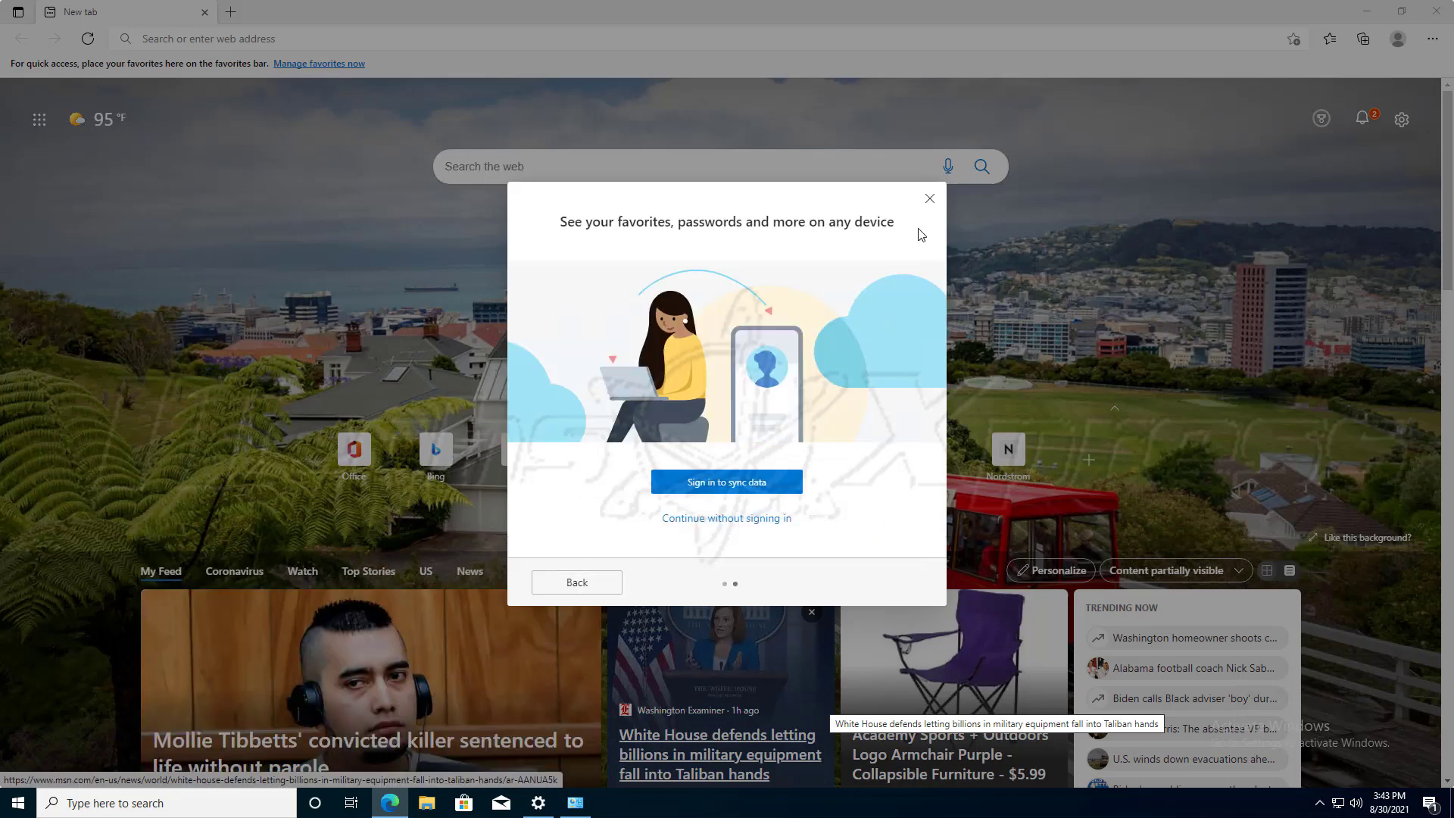
{"action": "left_click", "coordinate": [930, 198]}
{"action": "left_click", "coordinate": [323, 37]}
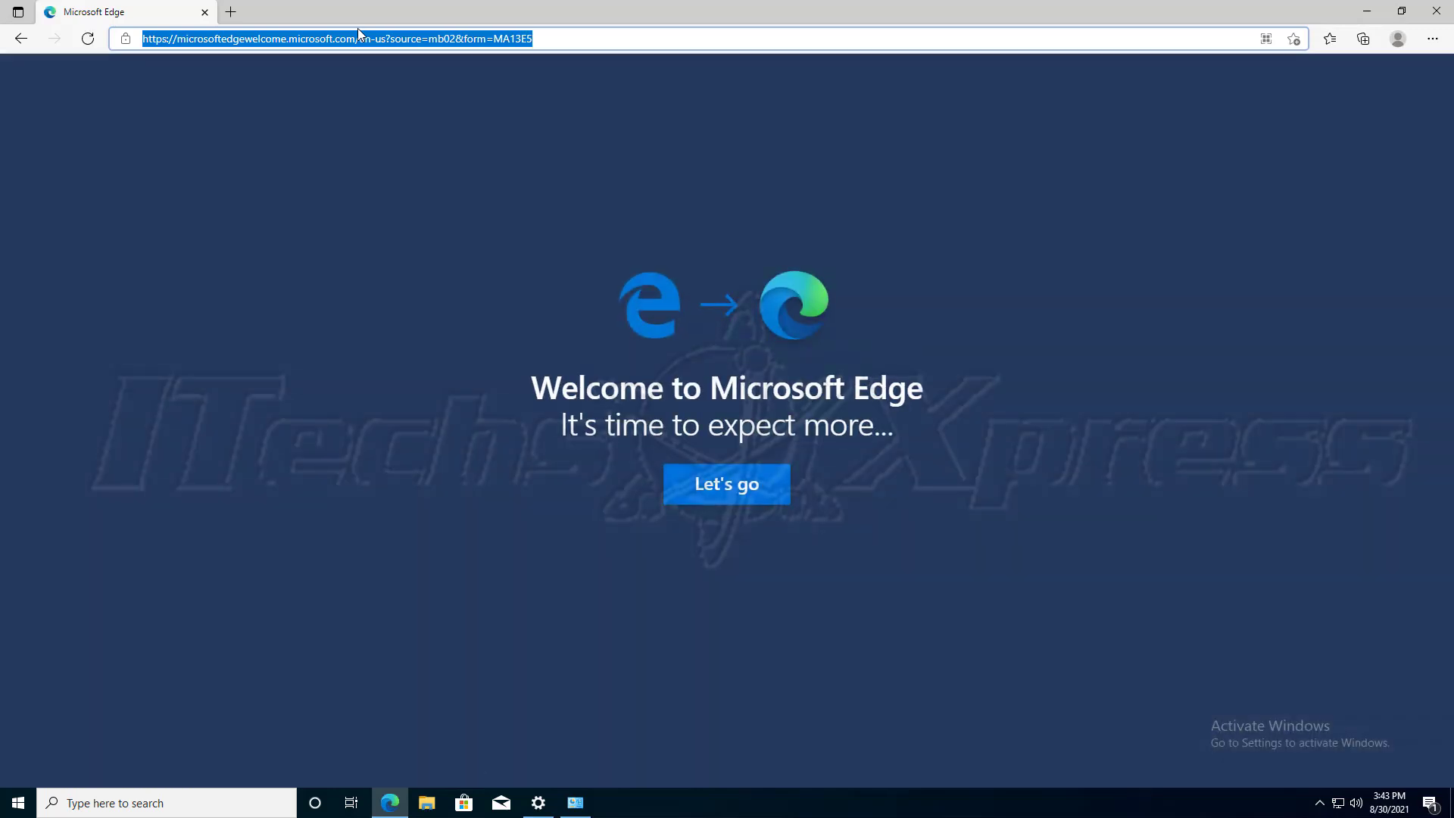
{"action": "type", "text": "www."}
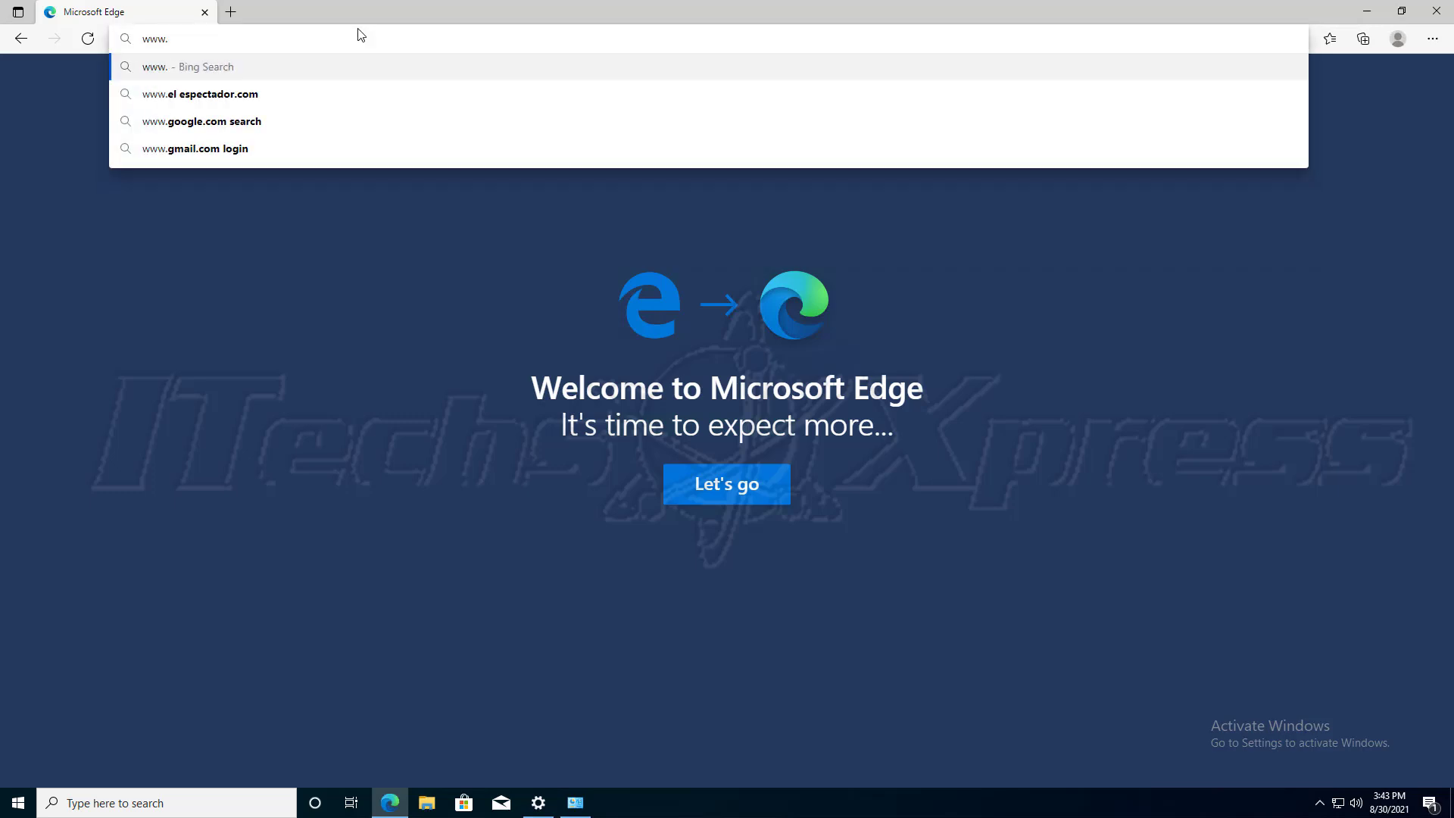
{"action": "type", "text": "vexrobotics."}
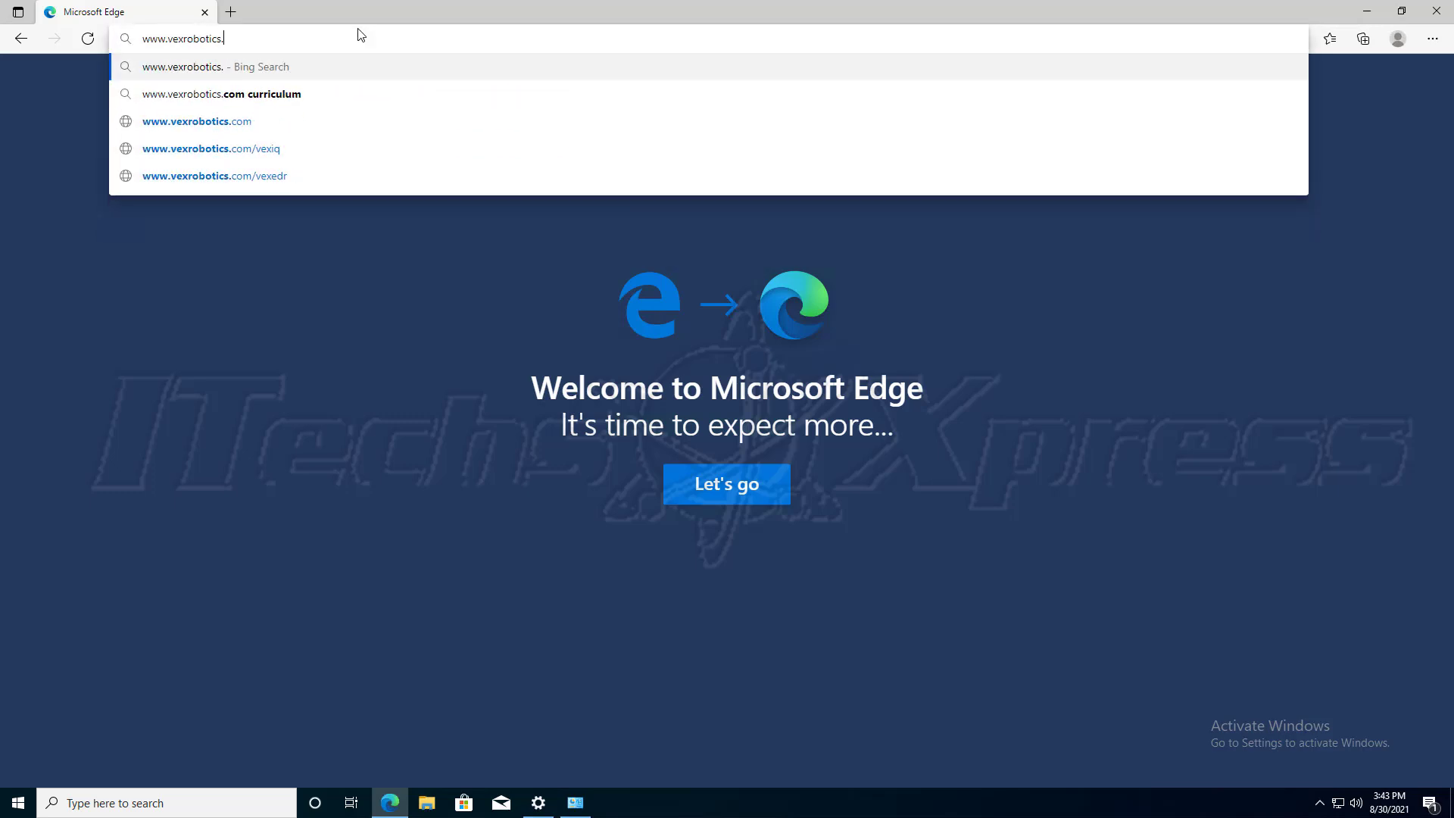
{"action": "type", "text": "com/"}
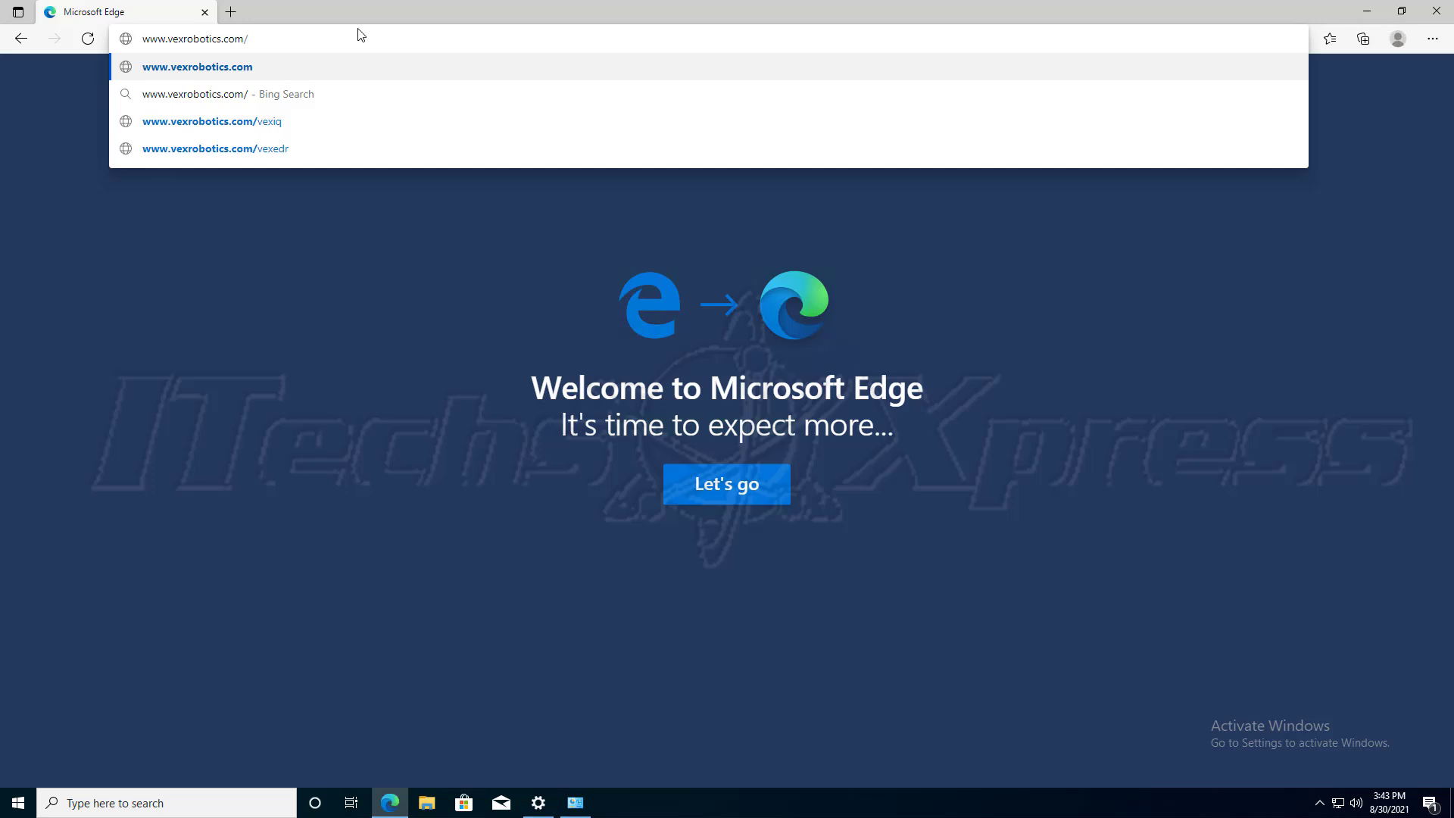
{"action": "type", "text": "vexcode"}
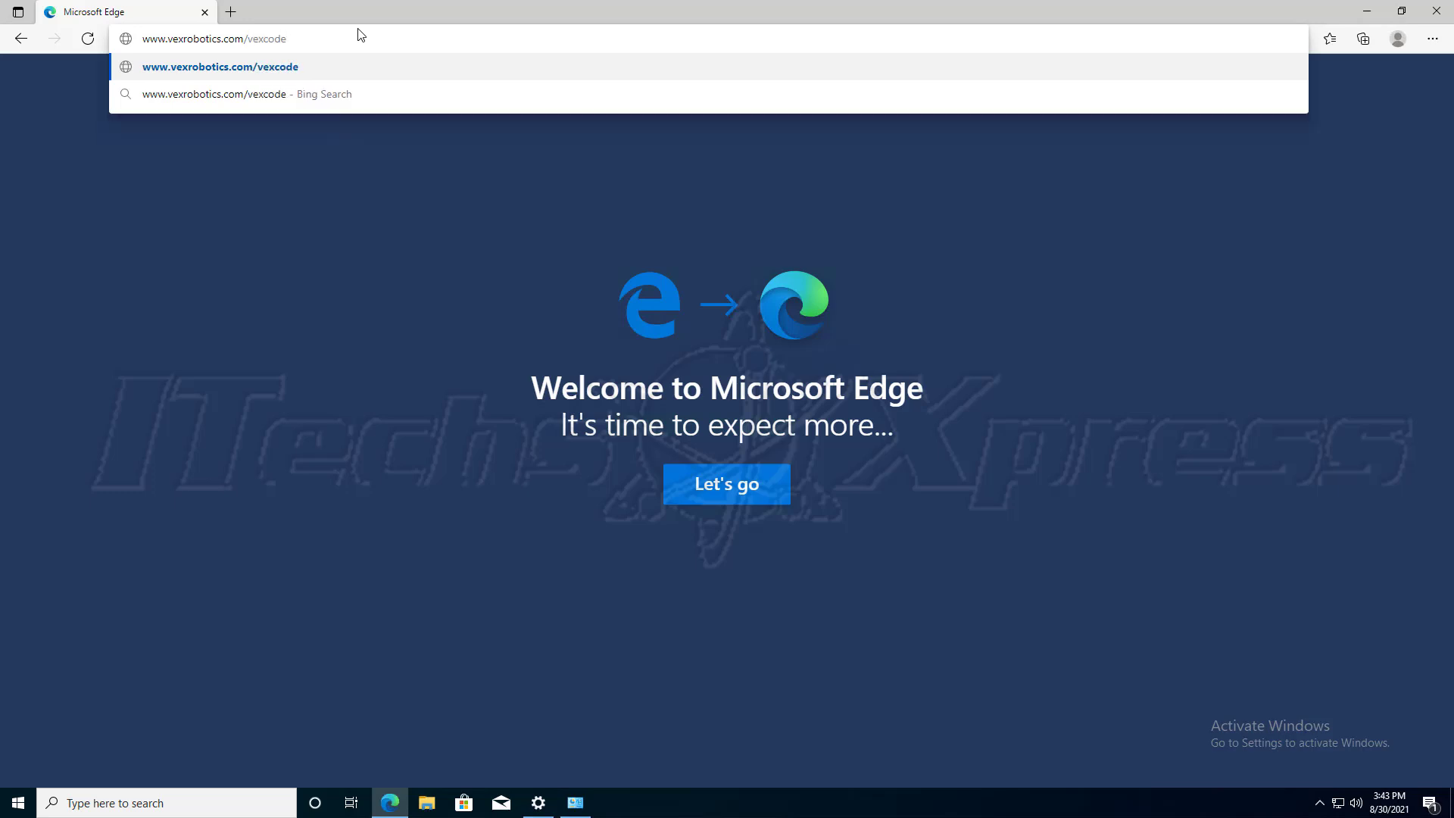
{"action": "type", "text": "-download"}
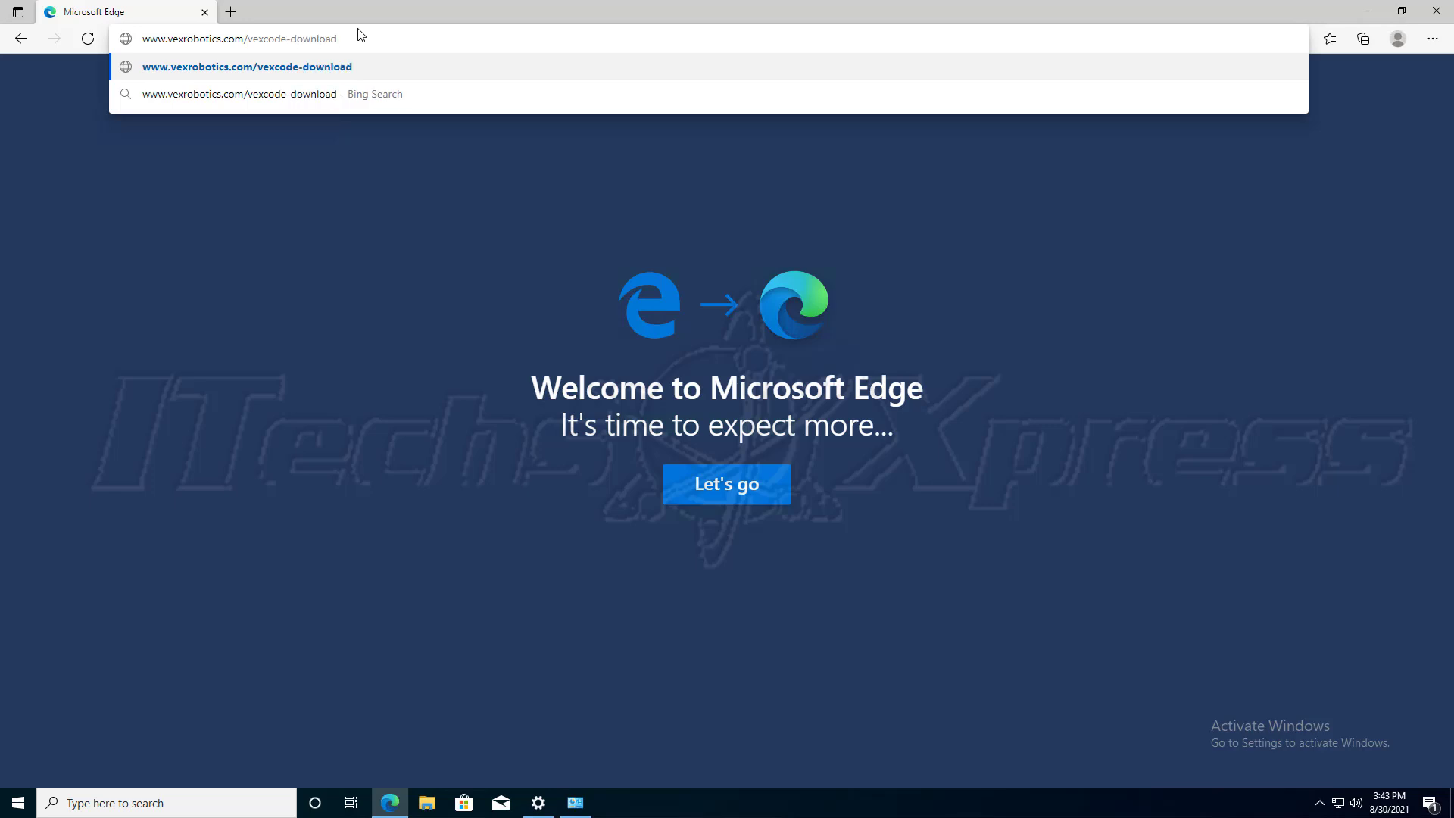
{"action": "key", "text": "Return"}
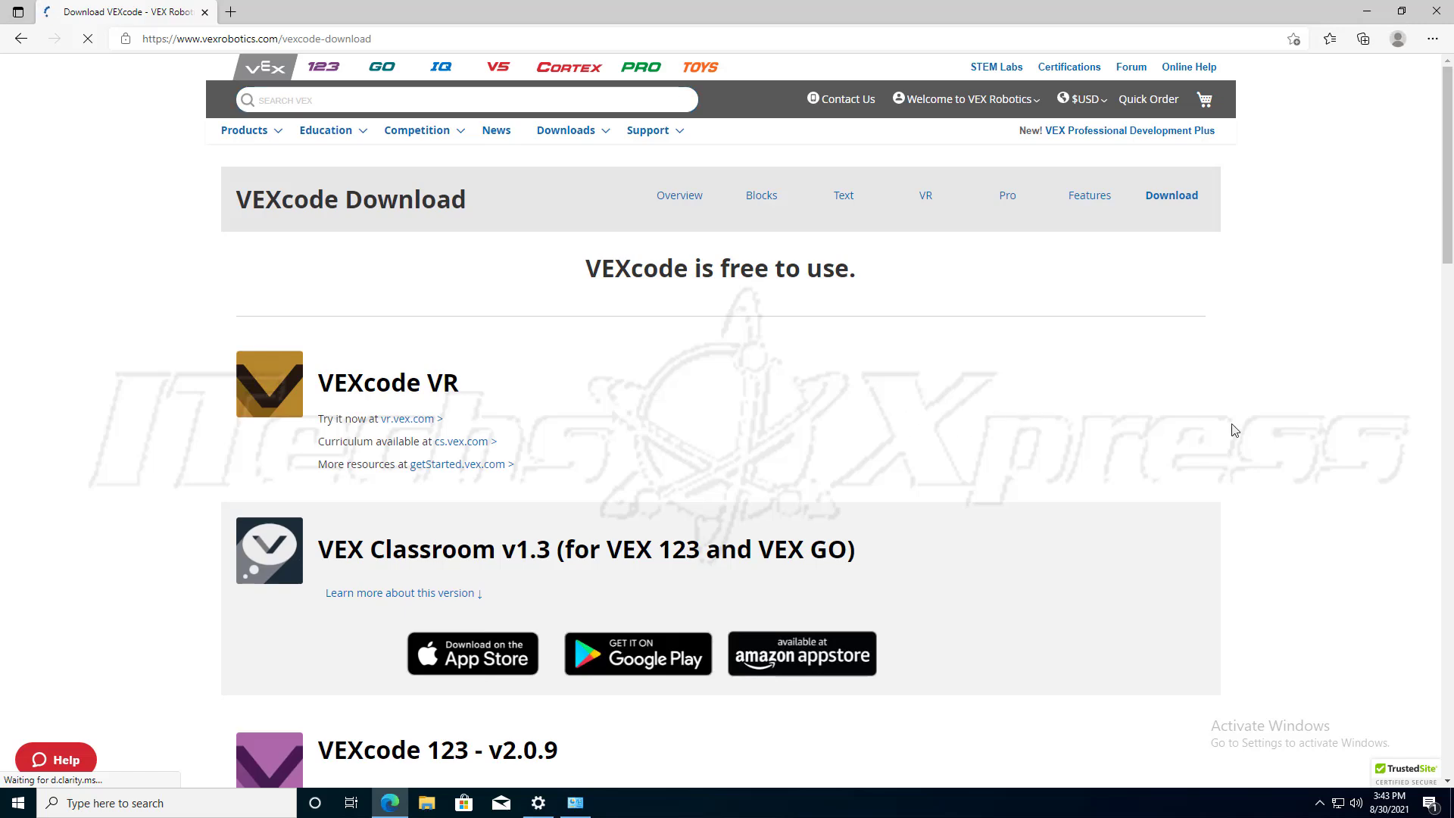
Step: Find VEXcode V5 v2.0.8 on the download page and download its Windows installer
{"action": "scroll", "coordinate": [1227, 428], "scroll_direction": "down", "scroll_amount": 4}
{"action": "scroll", "coordinate": [1220, 440], "scroll_direction": "down", "scroll_amount": 7}
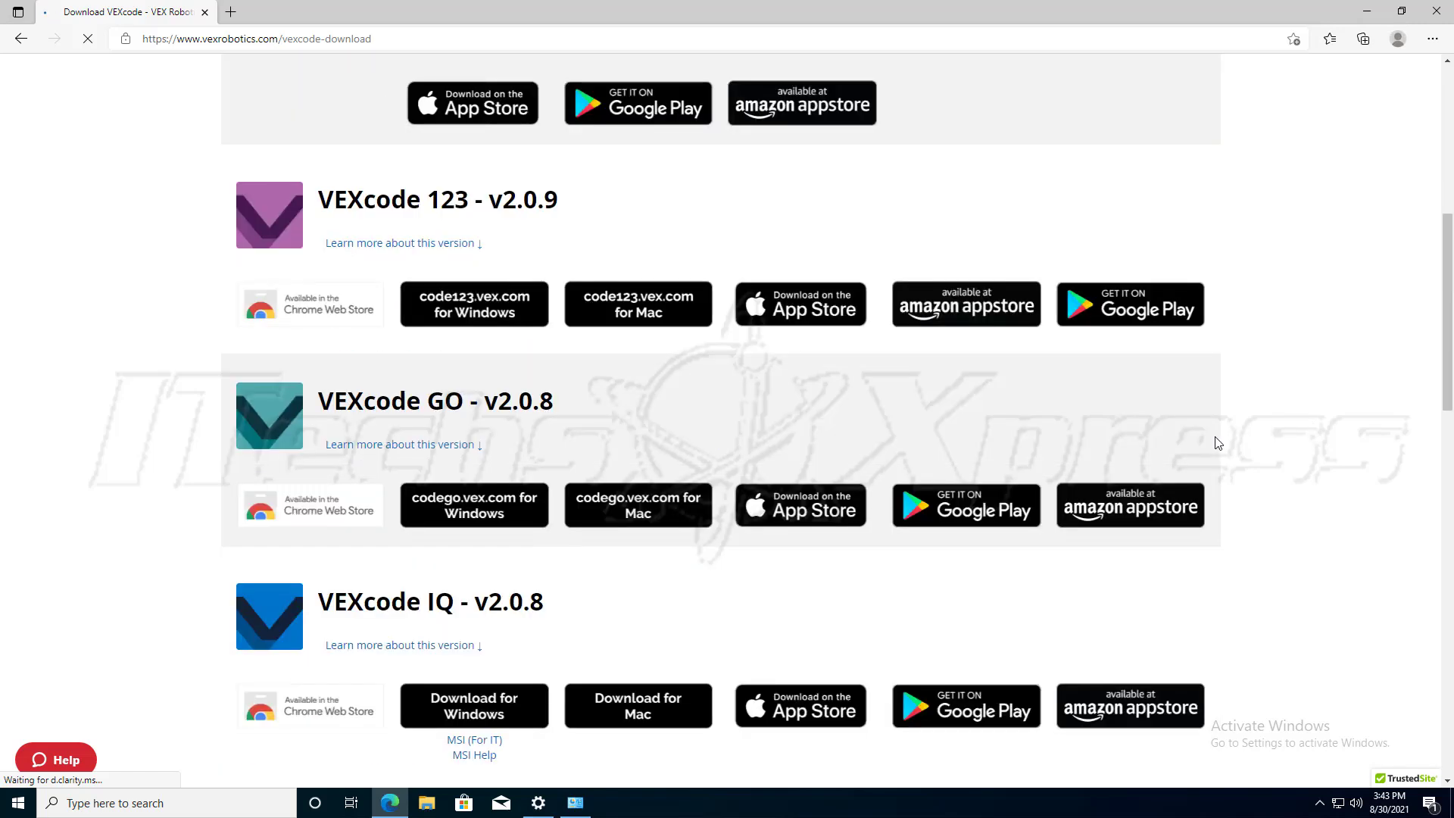
{"action": "scroll", "coordinate": [629, 478], "scroll_direction": "down", "scroll_amount": 2}
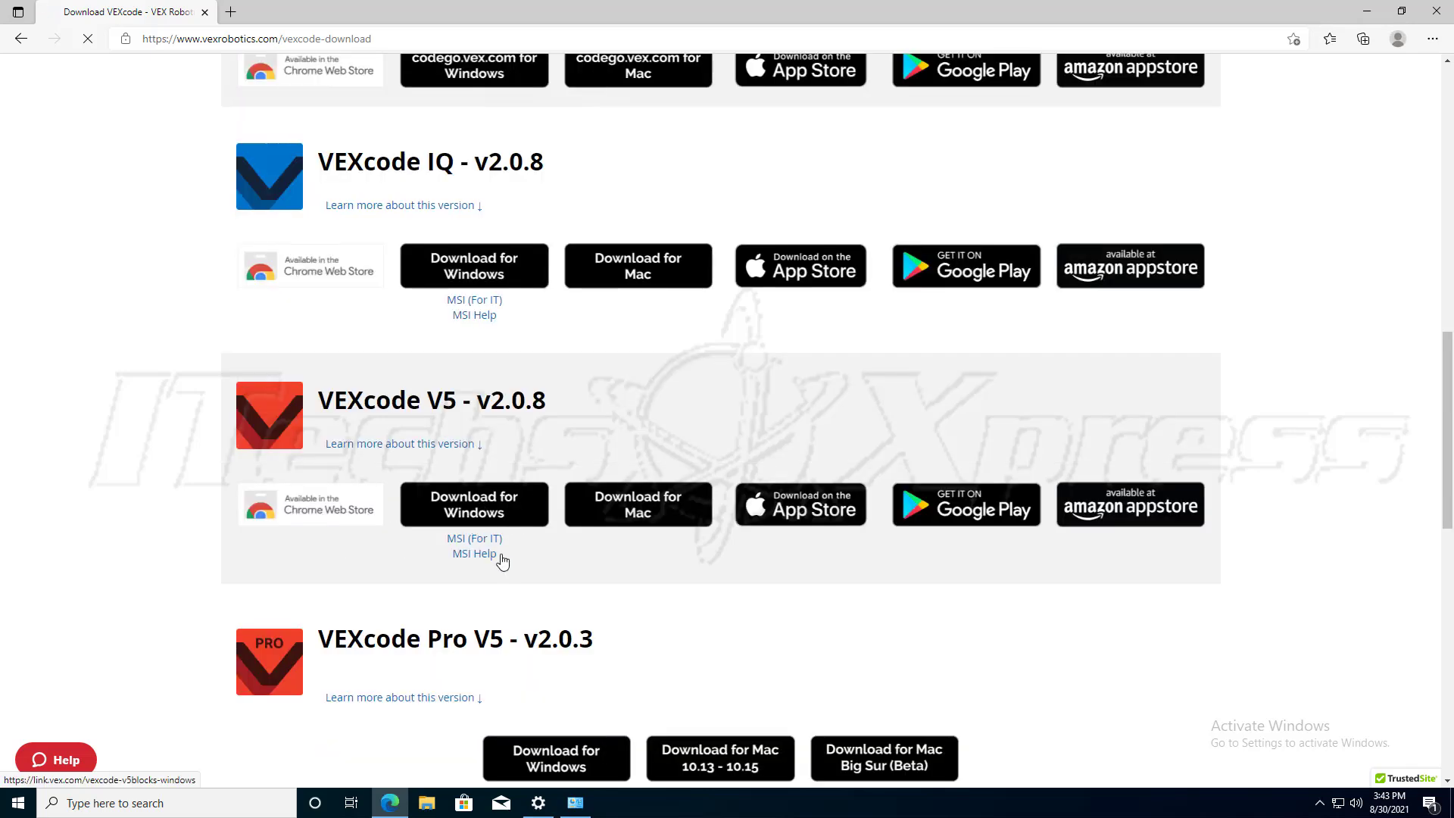
{"action": "scroll", "coordinate": [549, 515], "scroll_direction": "down", "scroll_amount": 1}
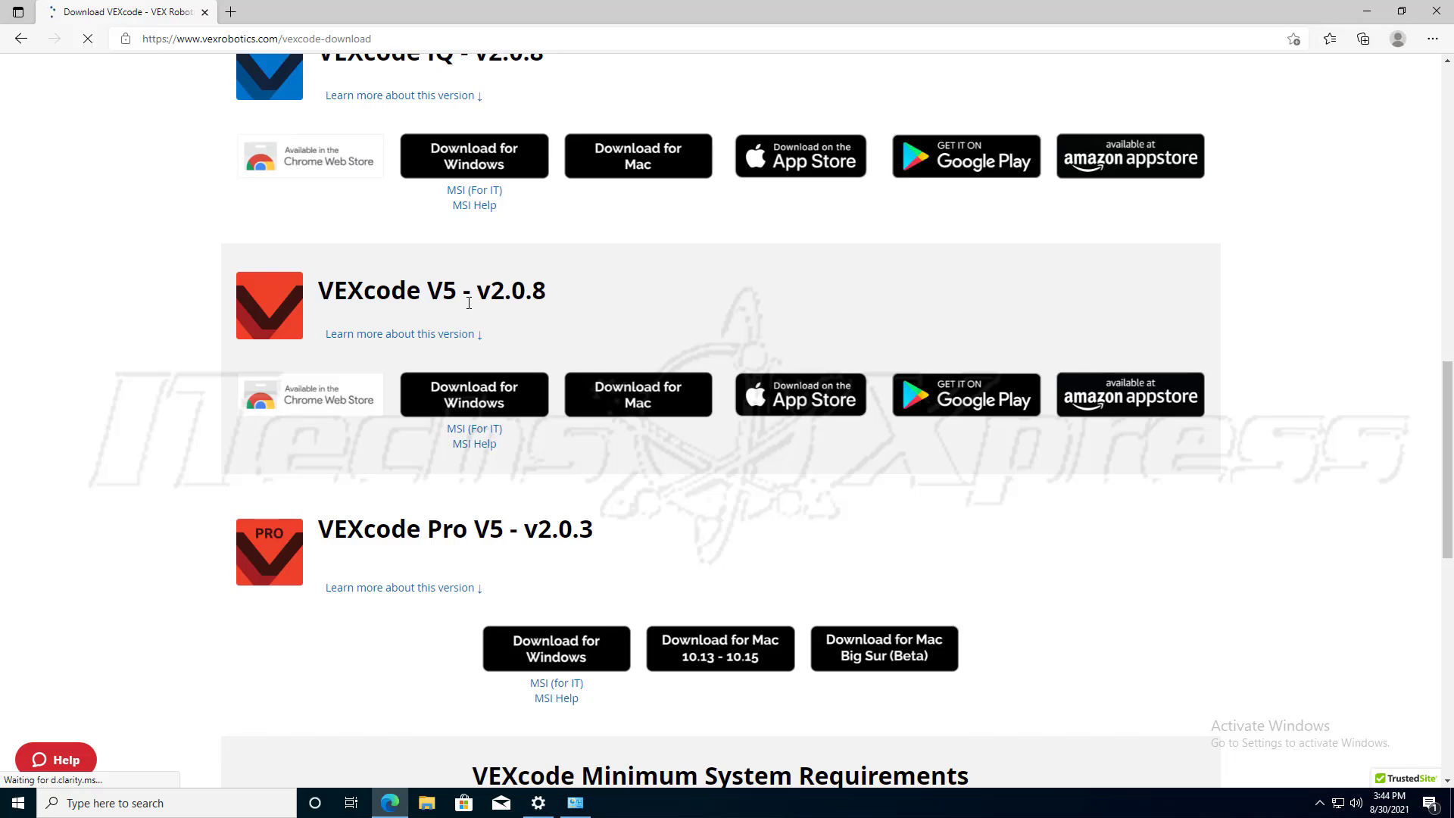
{"action": "scroll", "coordinate": [529, 571], "scroll_direction": "down", "scroll_amount": 2}
{"action": "scroll", "coordinate": [538, 572], "scroll_direction": "up", "scroll_amount": 2}
{"action": "scroll", "coordinate": [537, 572], "scroll_direction": "up", "scroll_amount": 1}
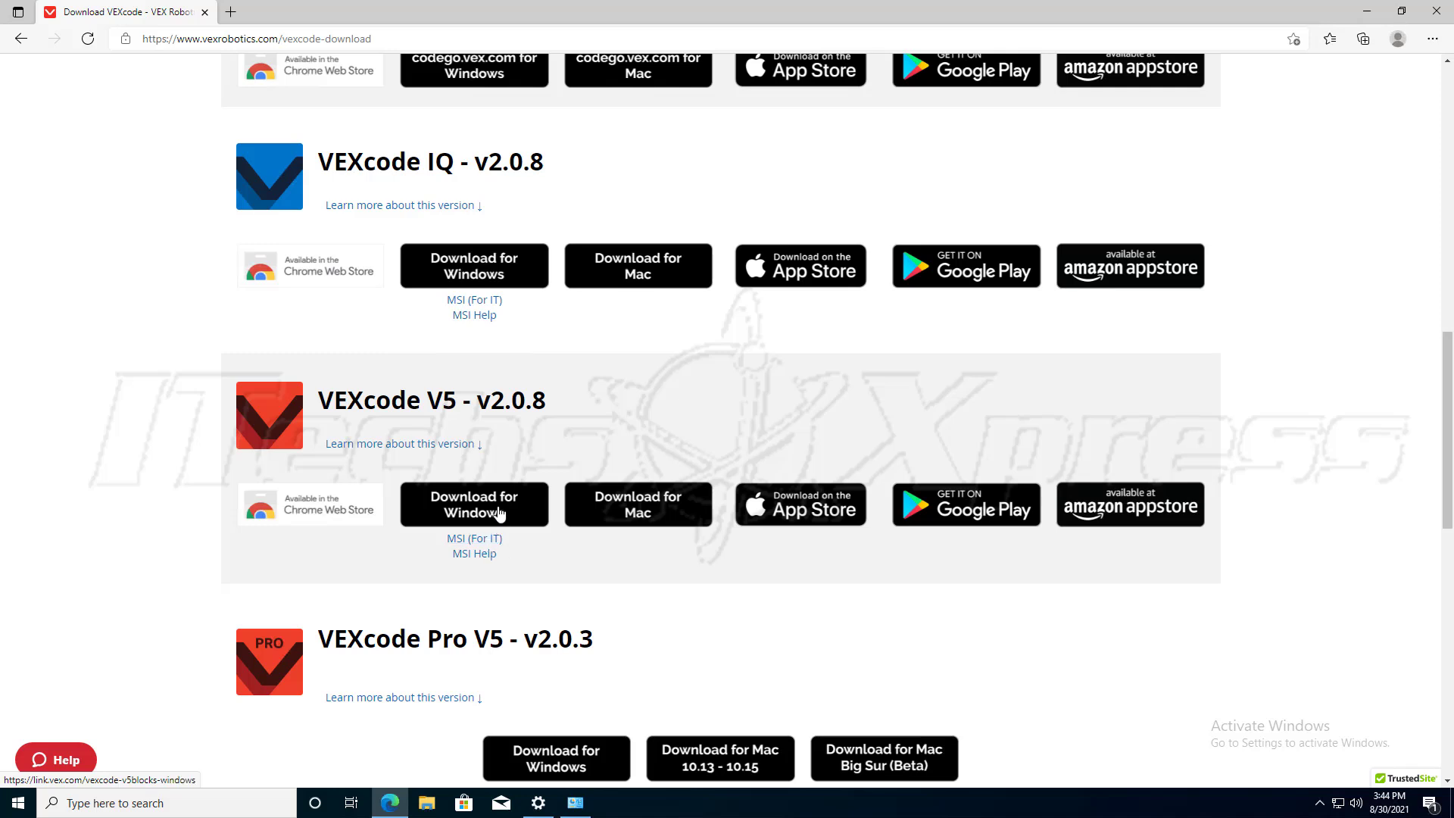
{"action": "left_click", "coordinate": [500, 513]}
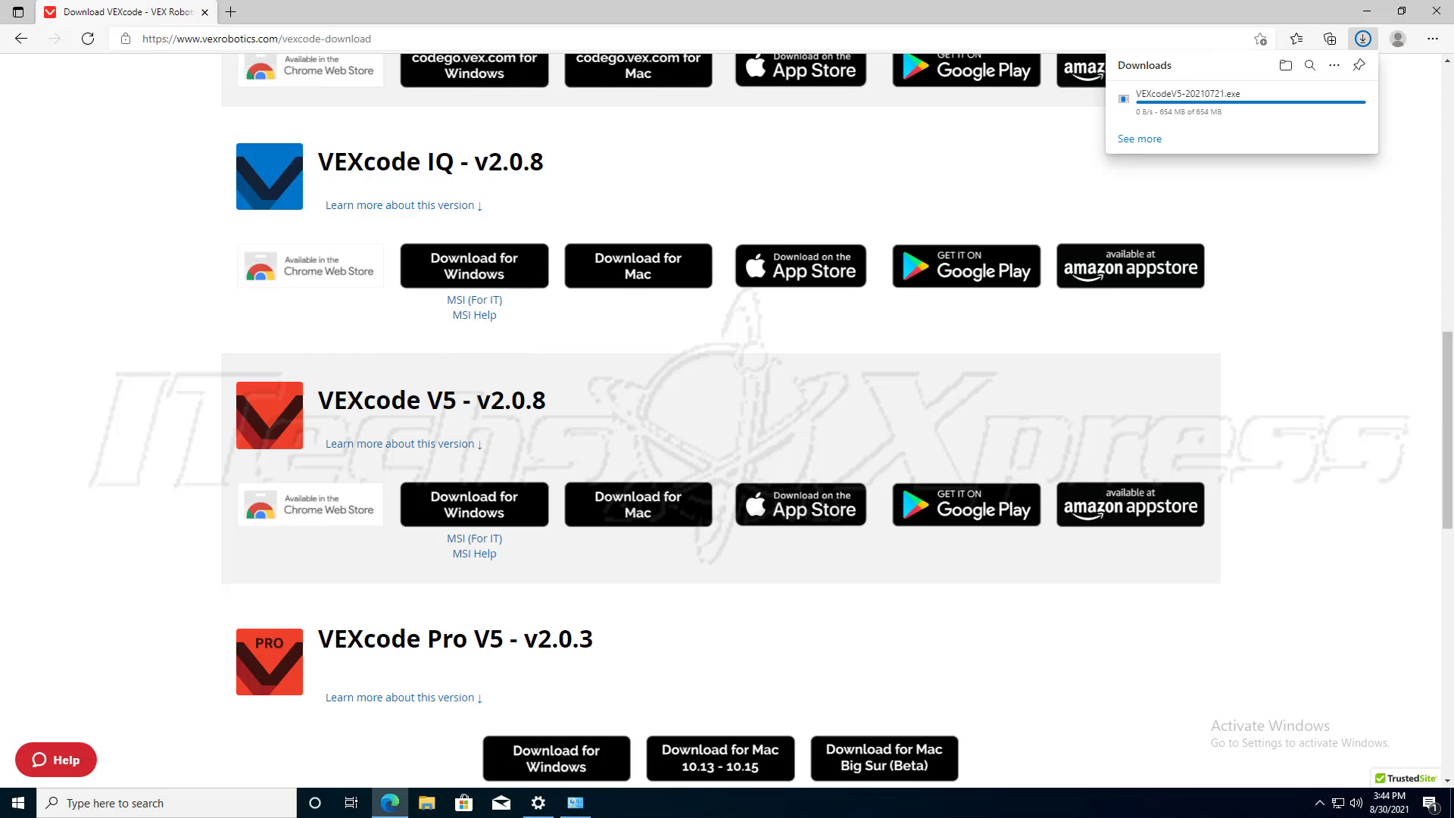
Step: Run the downloaded VEXcodeV5-20210721.exe, minimize the browser, and install the required Microsoft Visual C++ 2017 Redistributable Package (x86)
{"action": "left_click", "coordinate": [1151, 106]}
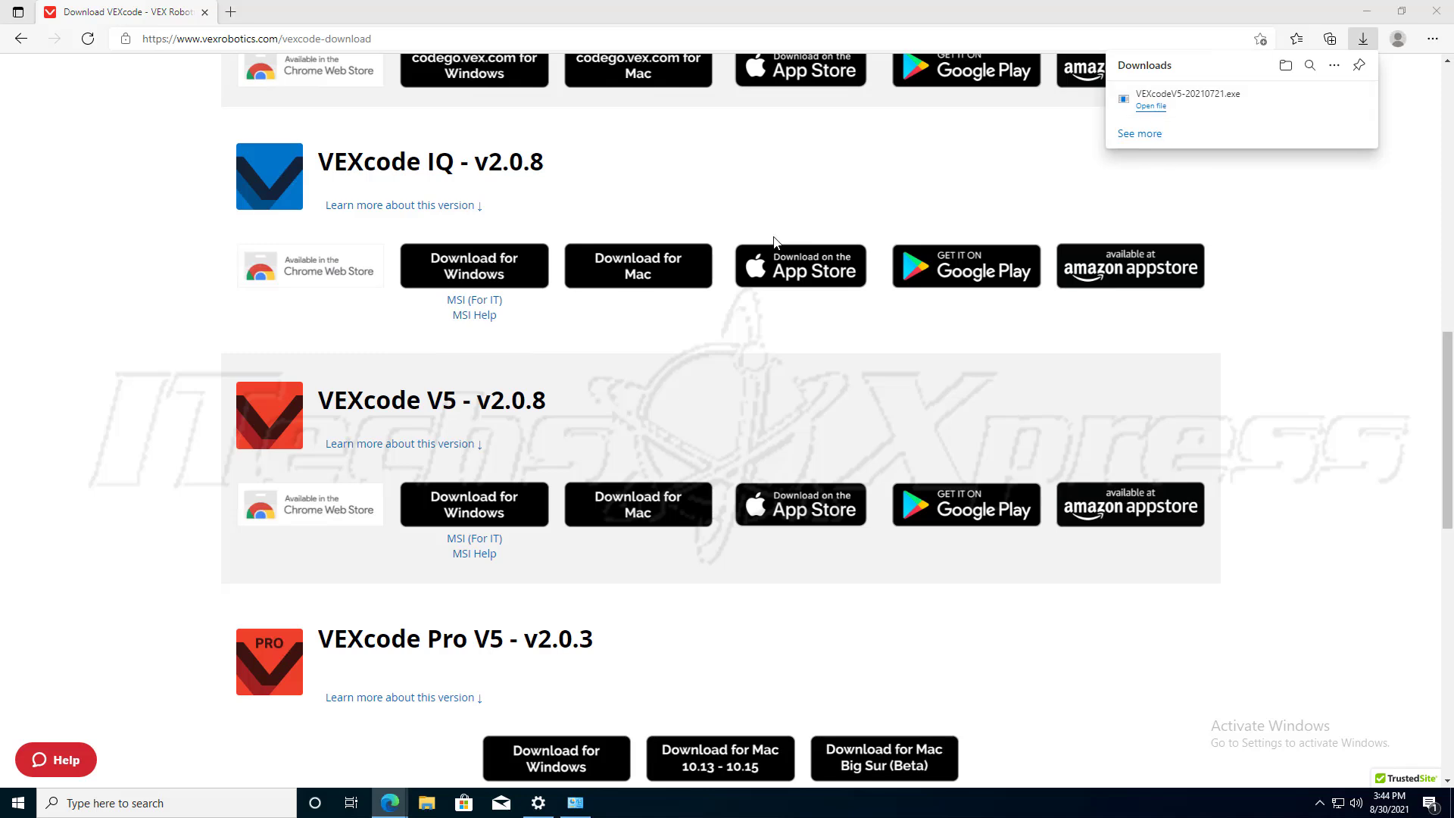
{"action": "left_click", "coordinate": [1367, 11]}
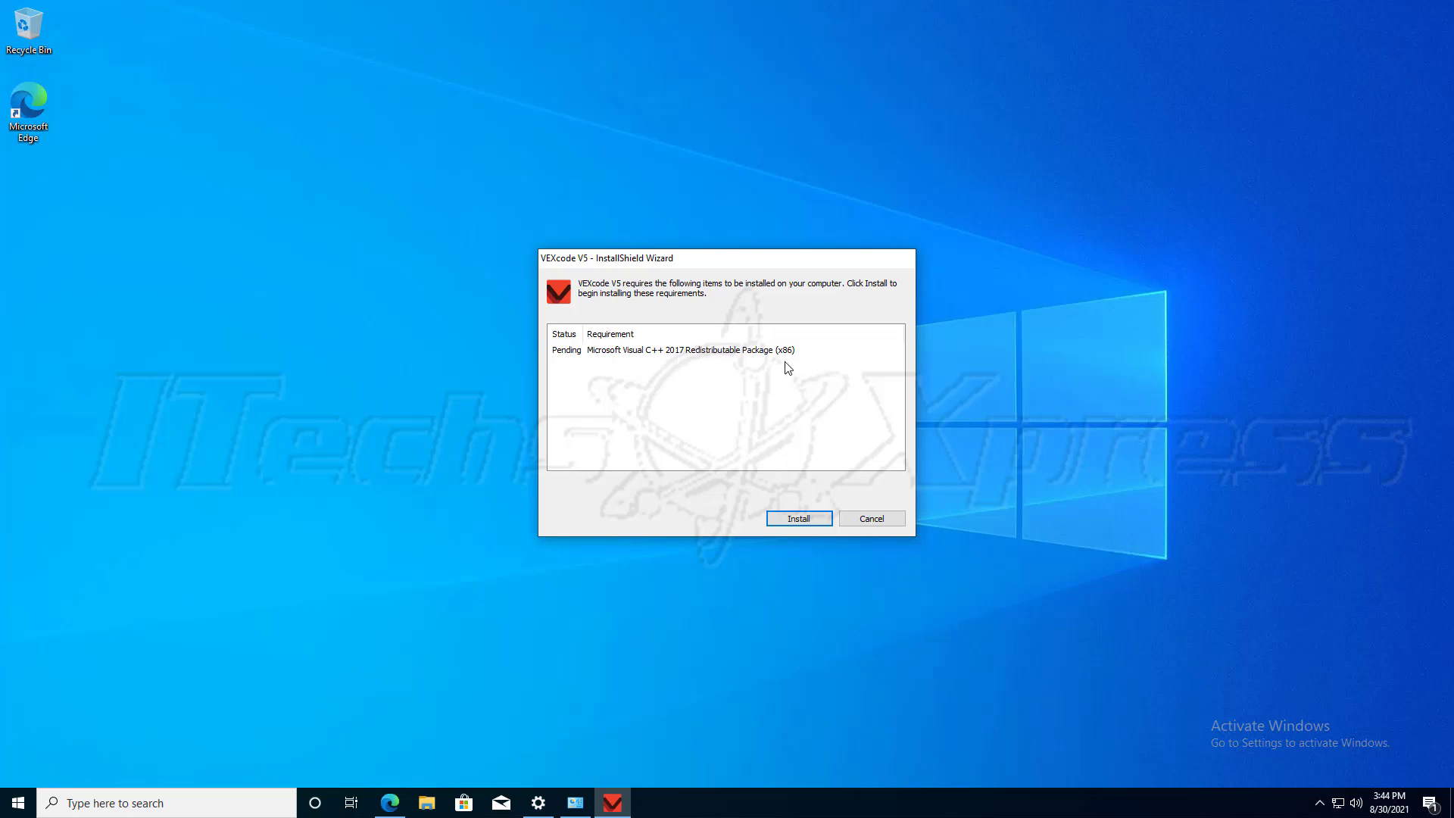
{"action": "left_click", "coordinate": [815, 522]}
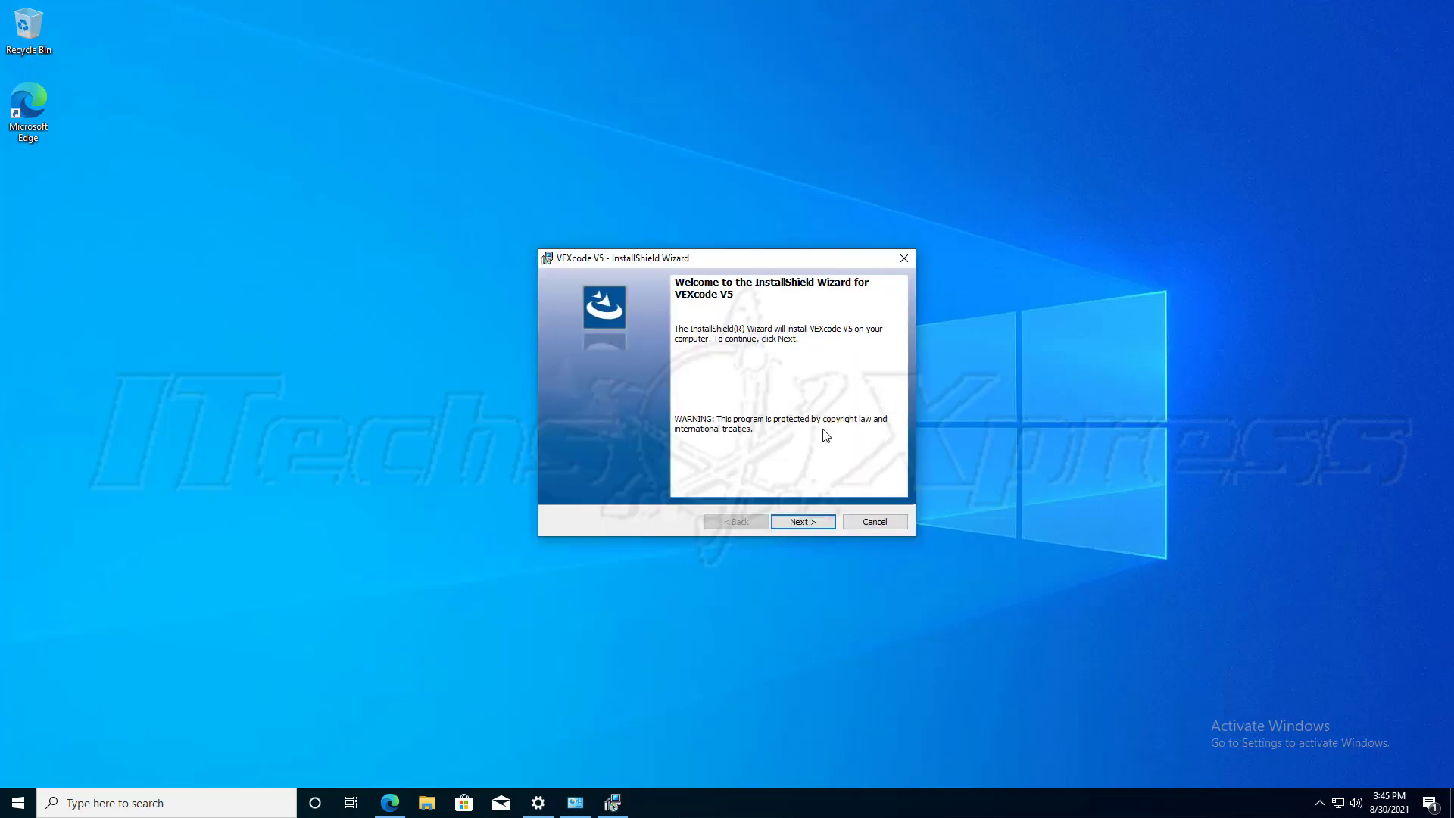
Step: Accept the license agreement in the VEXcode V5 InstallShield Wizard and start the installation
{"action": "left_click", "coordinate": [809, 521]}
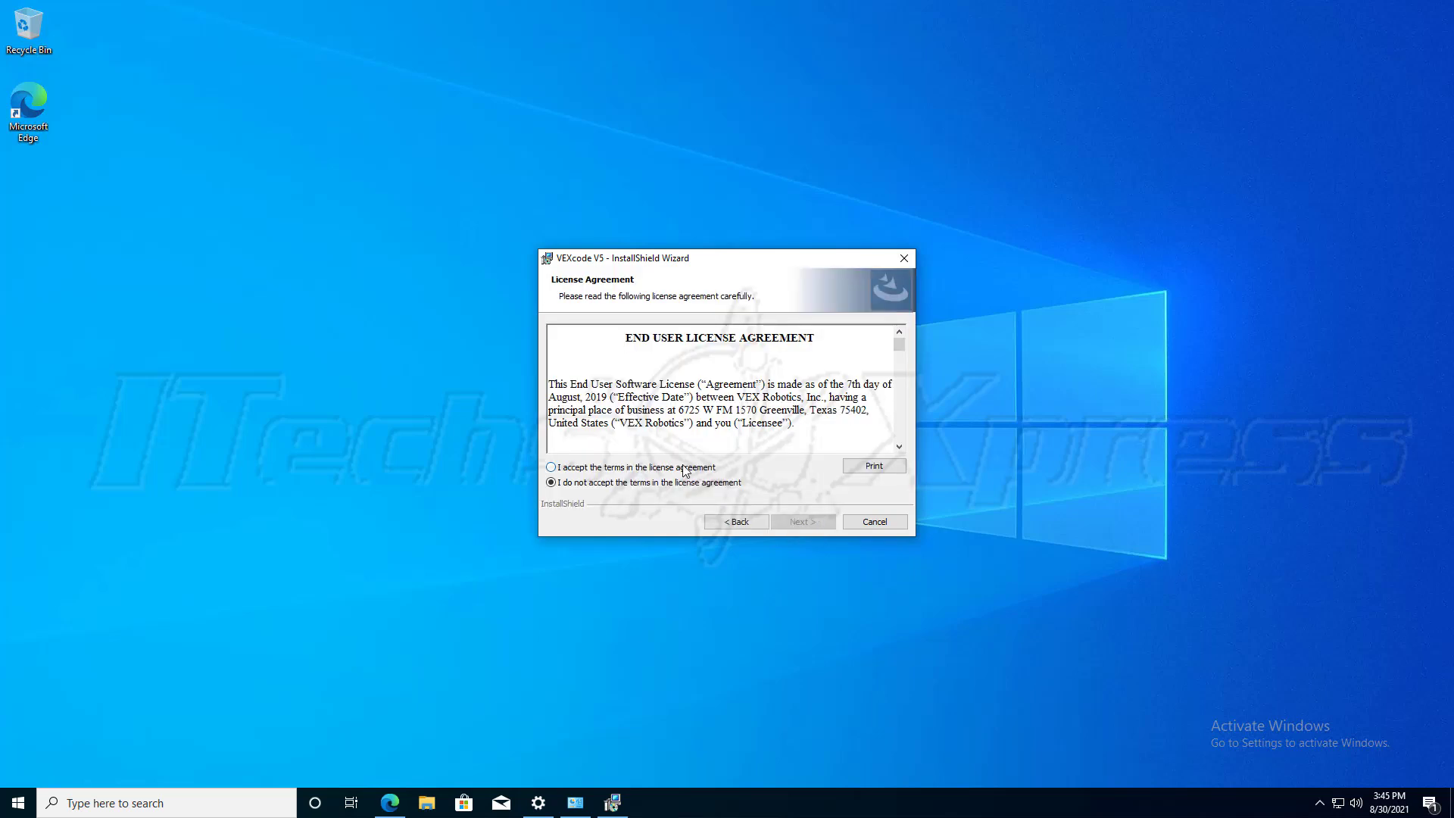
{"action": "left_click", "coordinate": [684, 468]}
{"action": "left_click", "coordinate": [802, 522]}
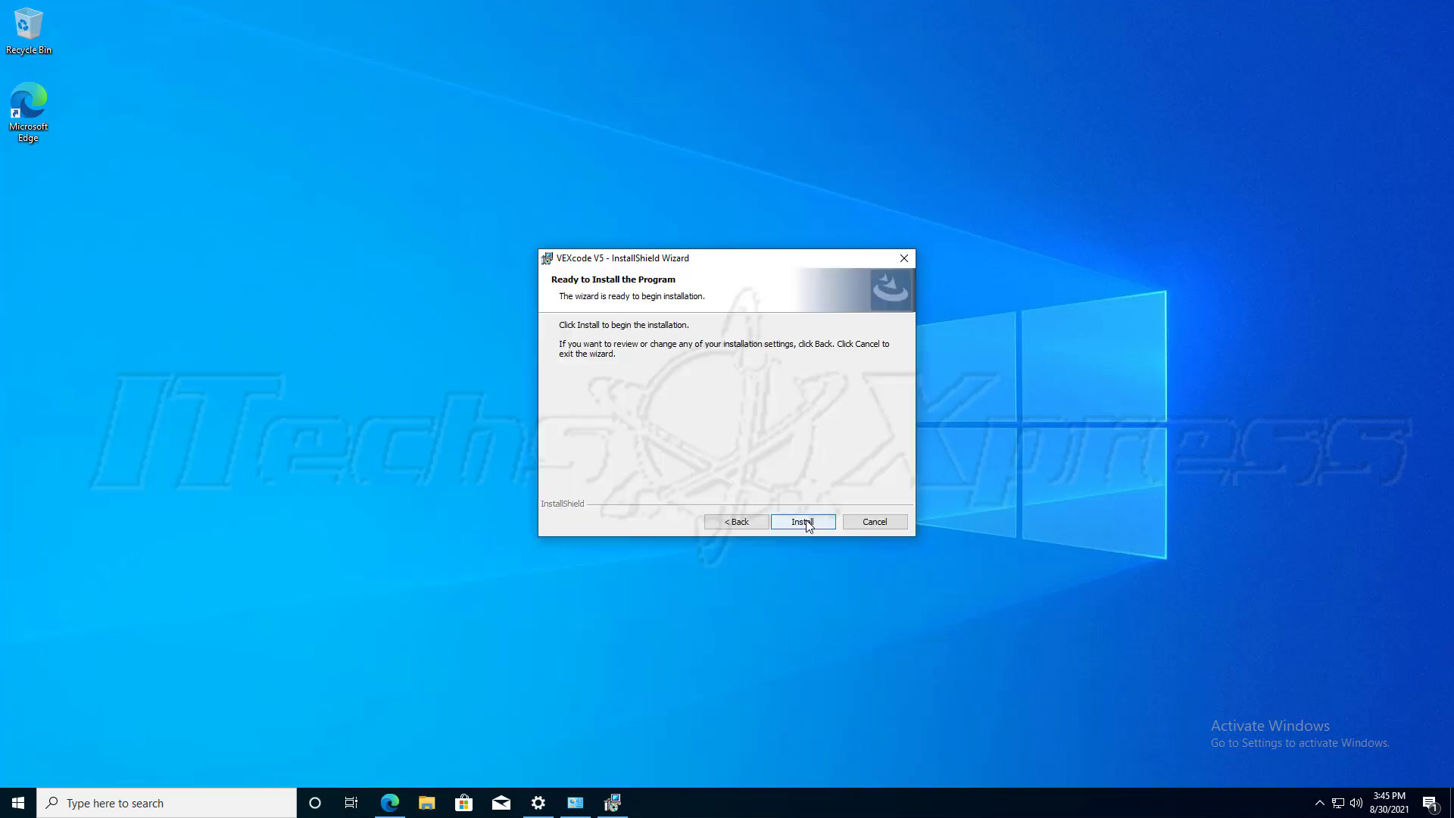
{"action": "left_click", "coordinate": [820, 521]}
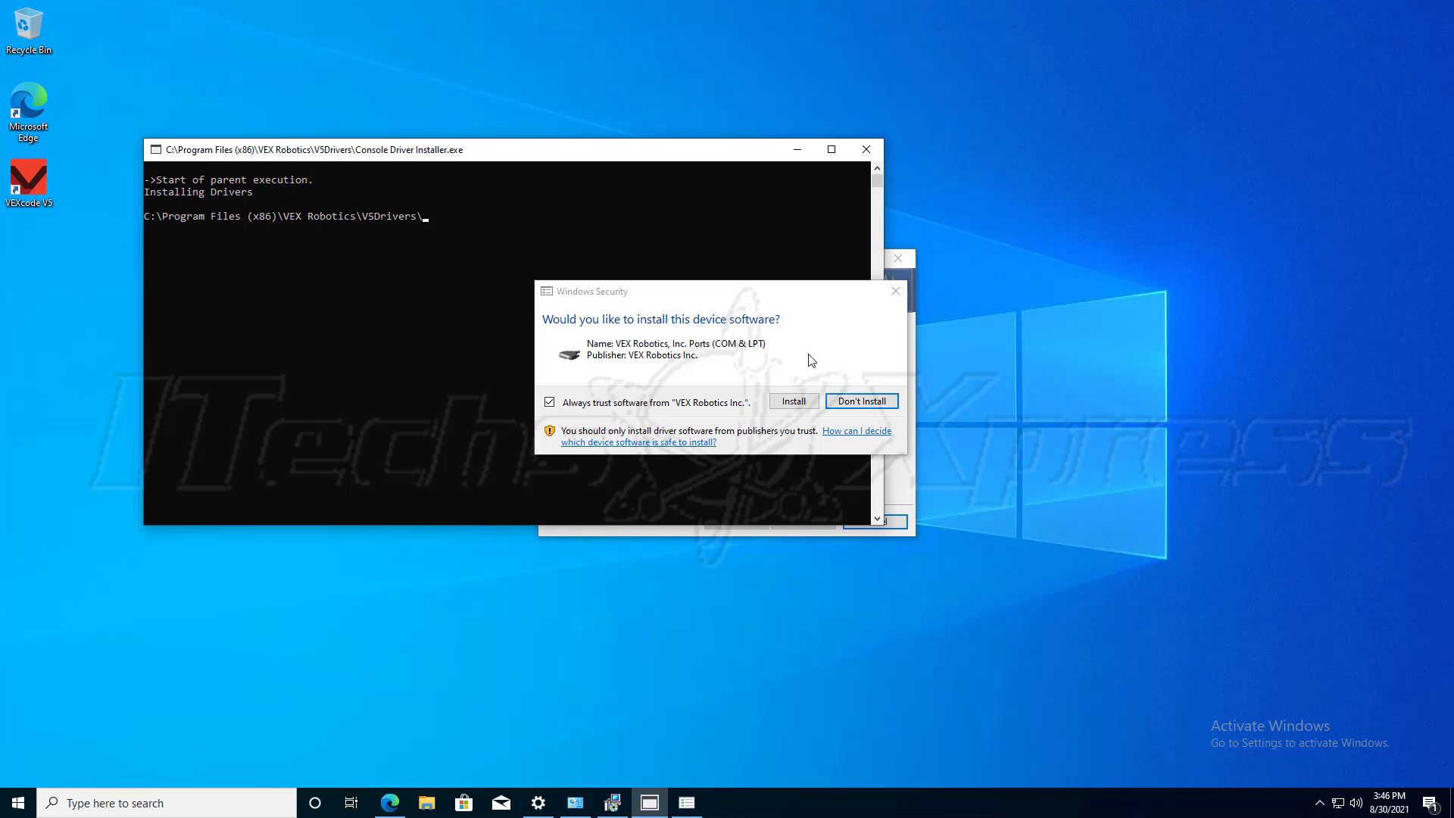
Step: Allow the VEX Robotics Ports and Robomatter libusb 1.0 VEX Vision Sensors drivers to install, and finish the setup wizard
{"action": "left_click", "coordinate": [794, 401]}
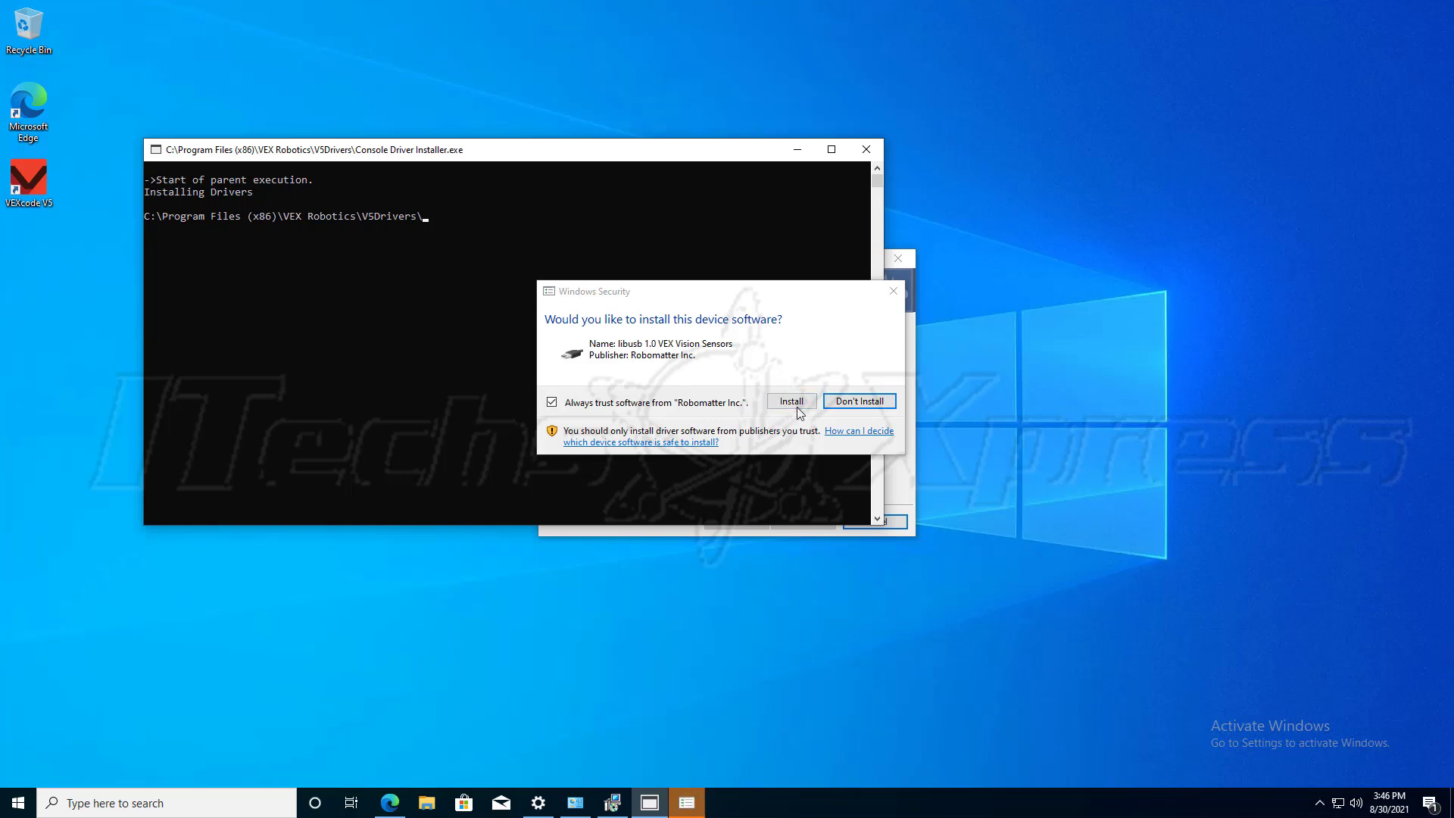
{"action": "left_click", "coordinate": [793, 403]}
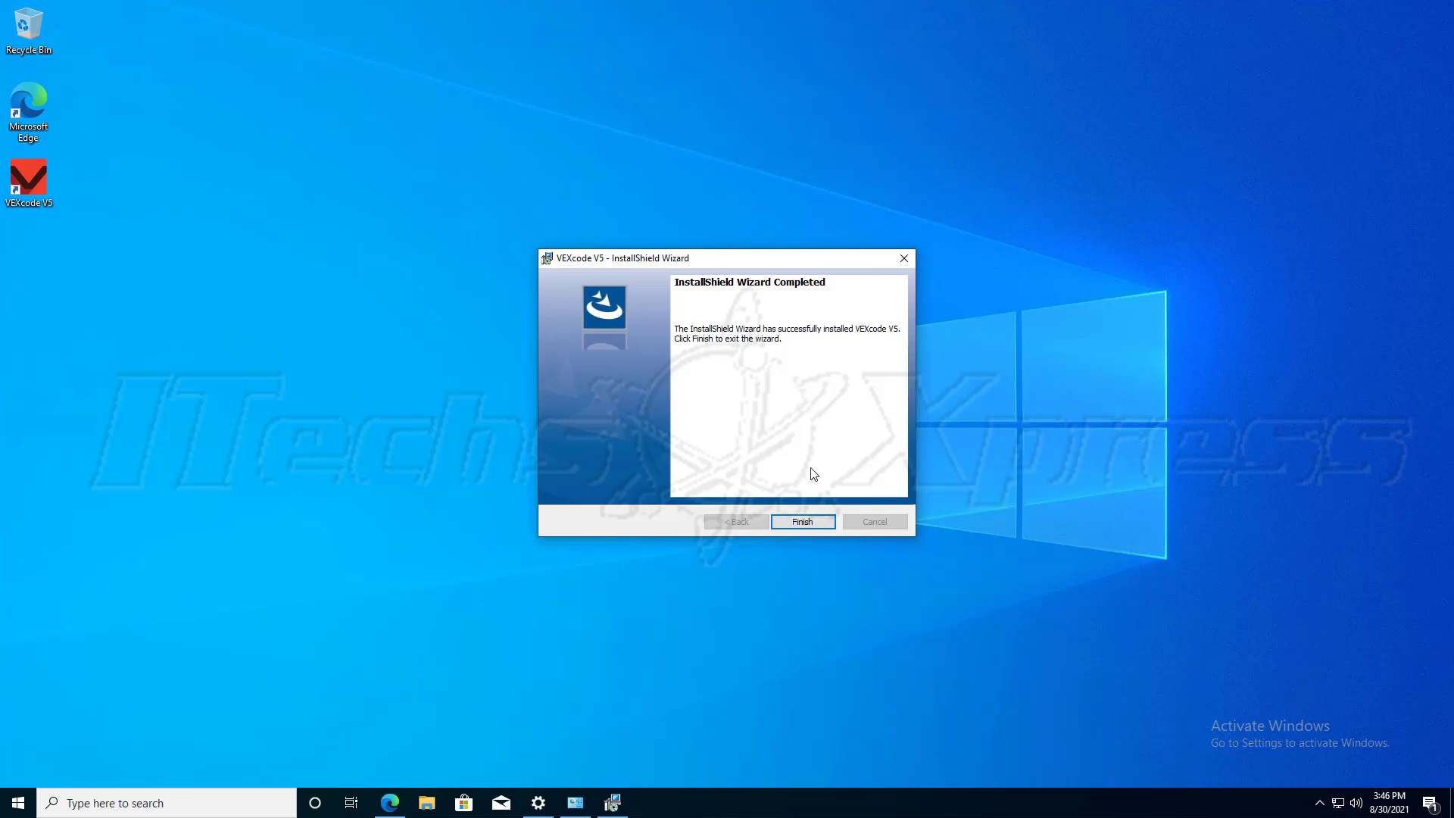
{"action": "left_click", "coordinate": [805, 522]}
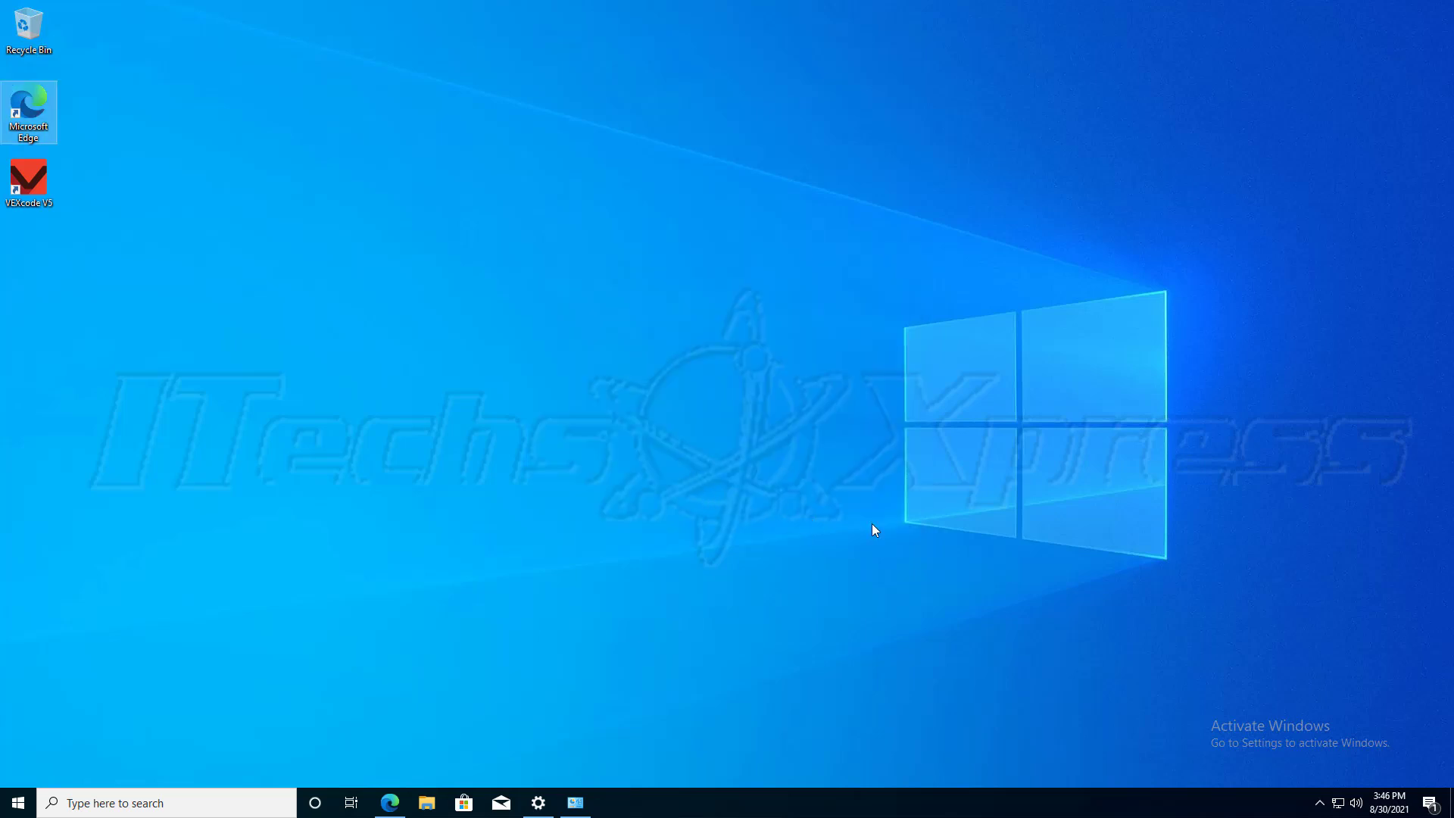
{"action": "left_click", "coordinate": [833, 430]}
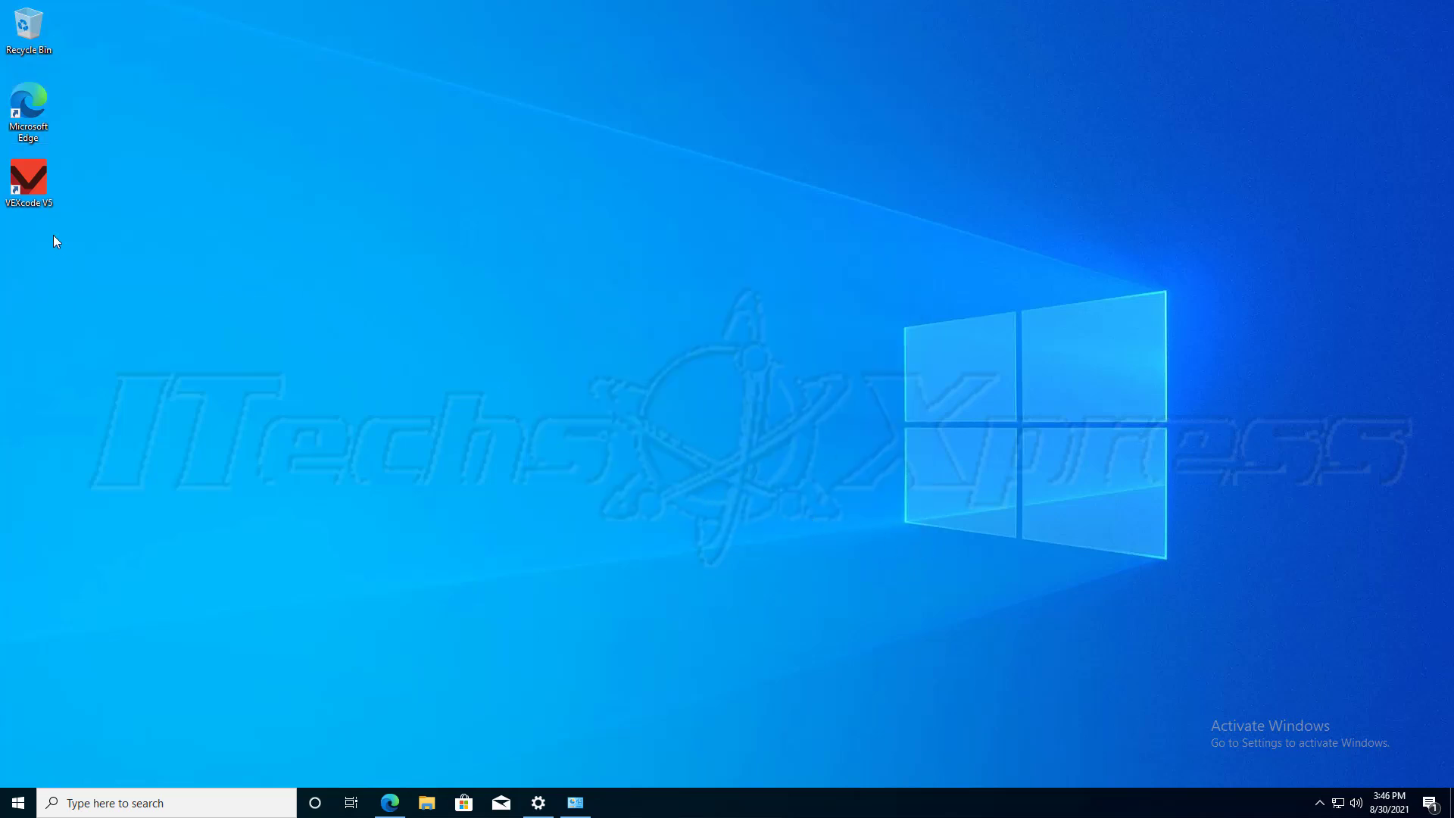
Step: Launch VEXcode V5, refresh the installed programs list in Programs and Features, fit the Name column to its contents, and minimize that window
{"action": "double_click", "coordinate": [30, 185]}
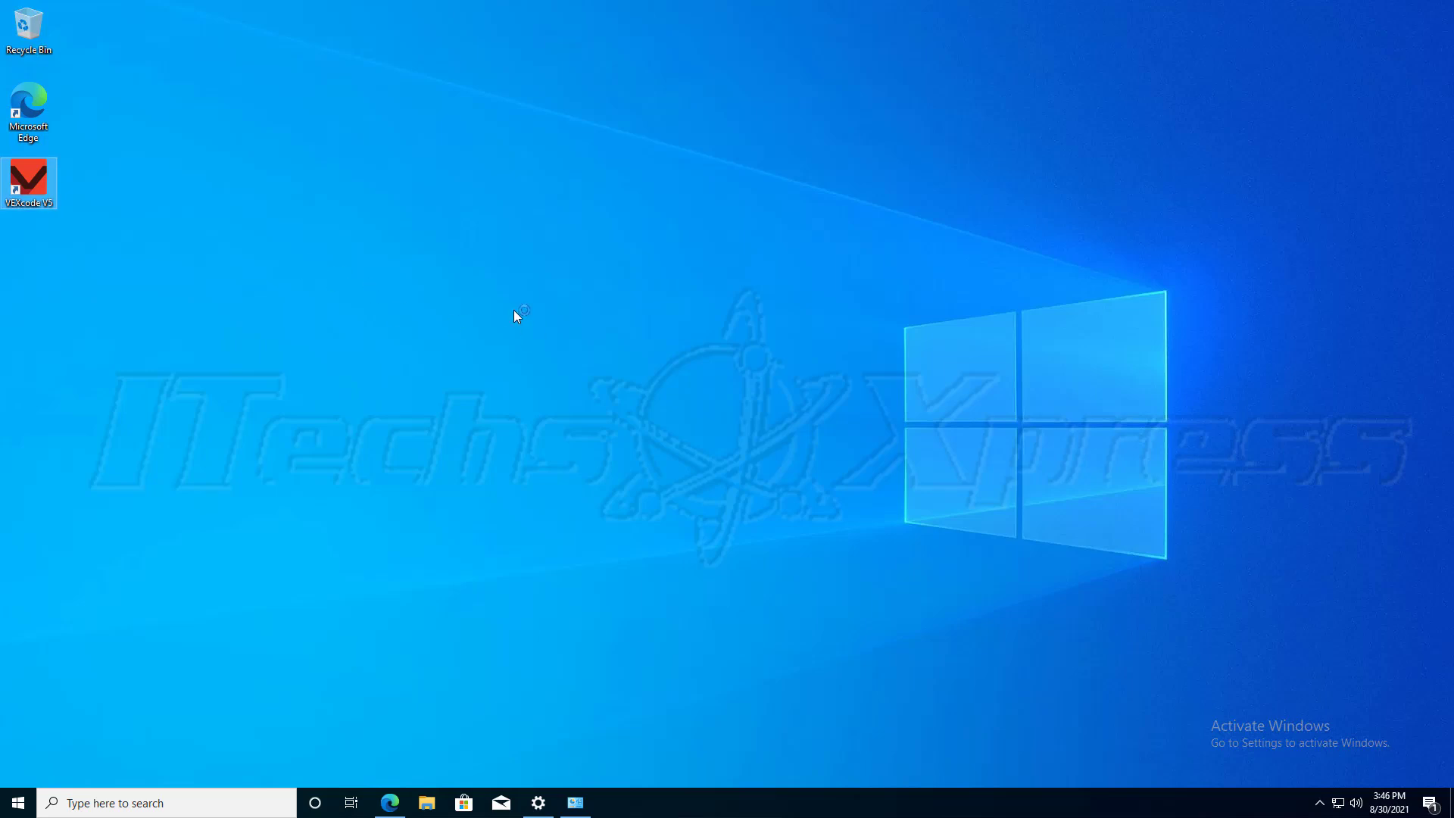
{"action": "left_click", "coordinate": [576, 801]}
{"action": "left_click", "coordinate": [977, 199]}
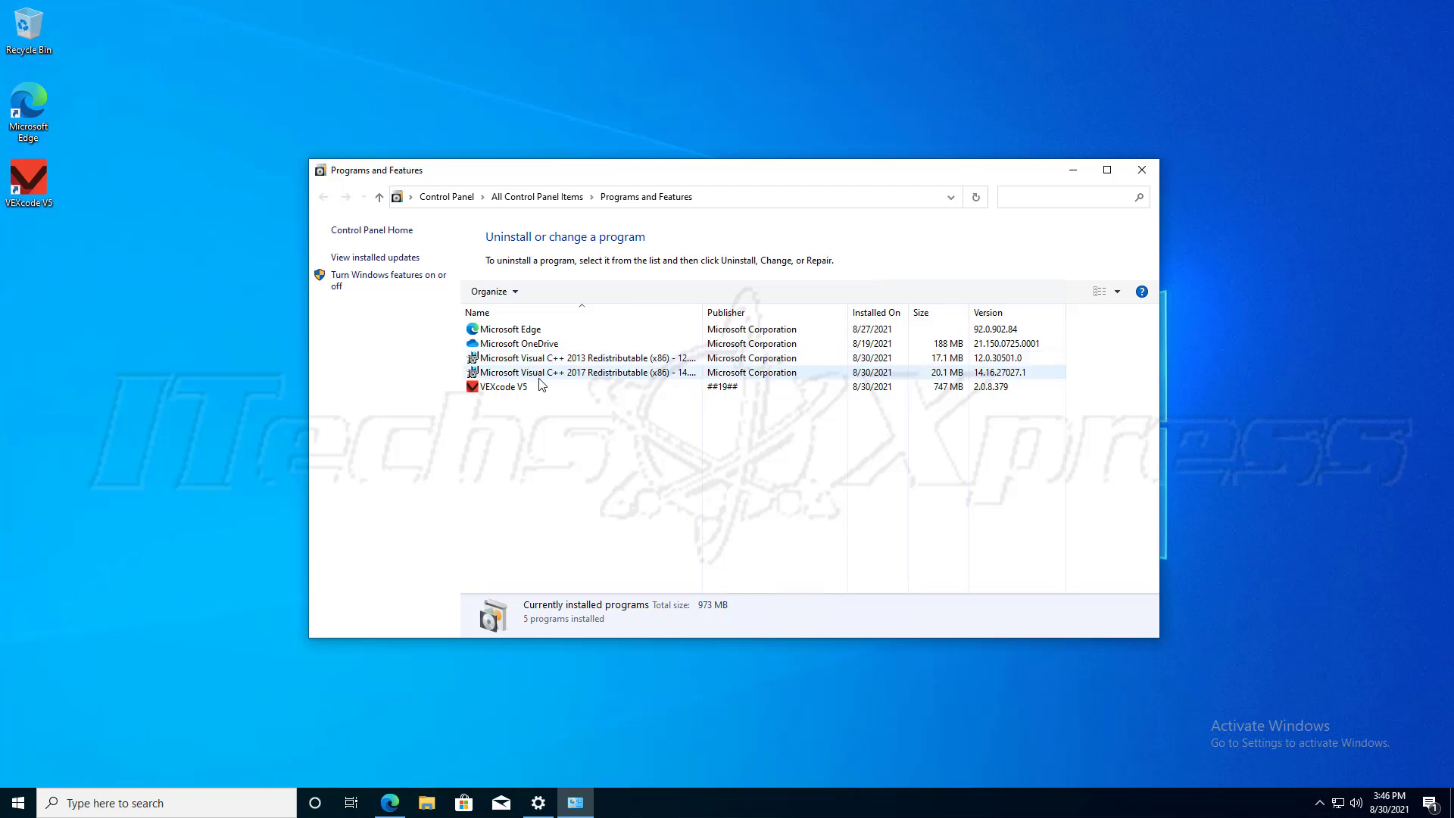
{"action": "double_click", "coordinate": [702, 312]}
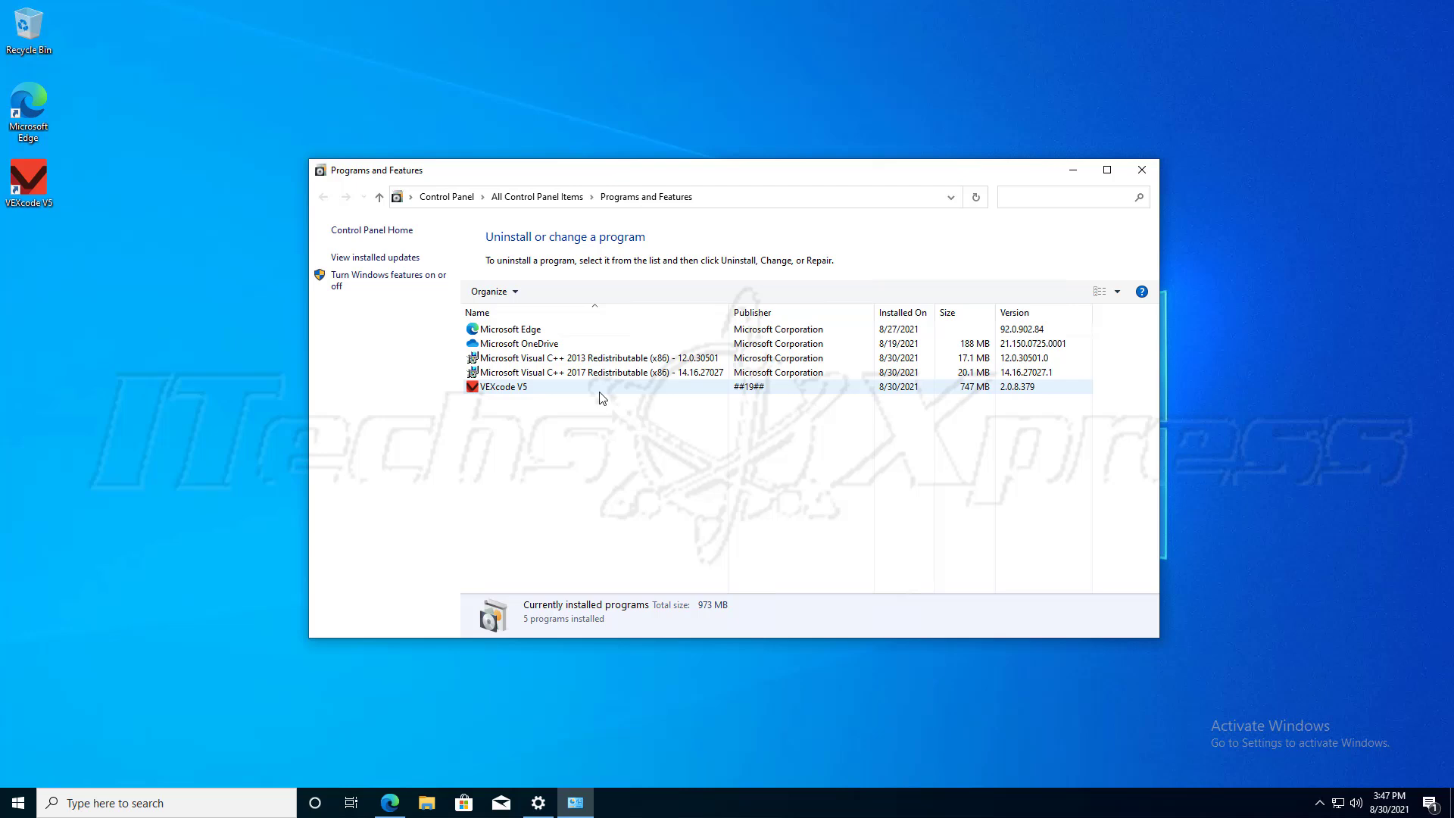
{"action": "left_click", "coordinate": [1073, 173]}
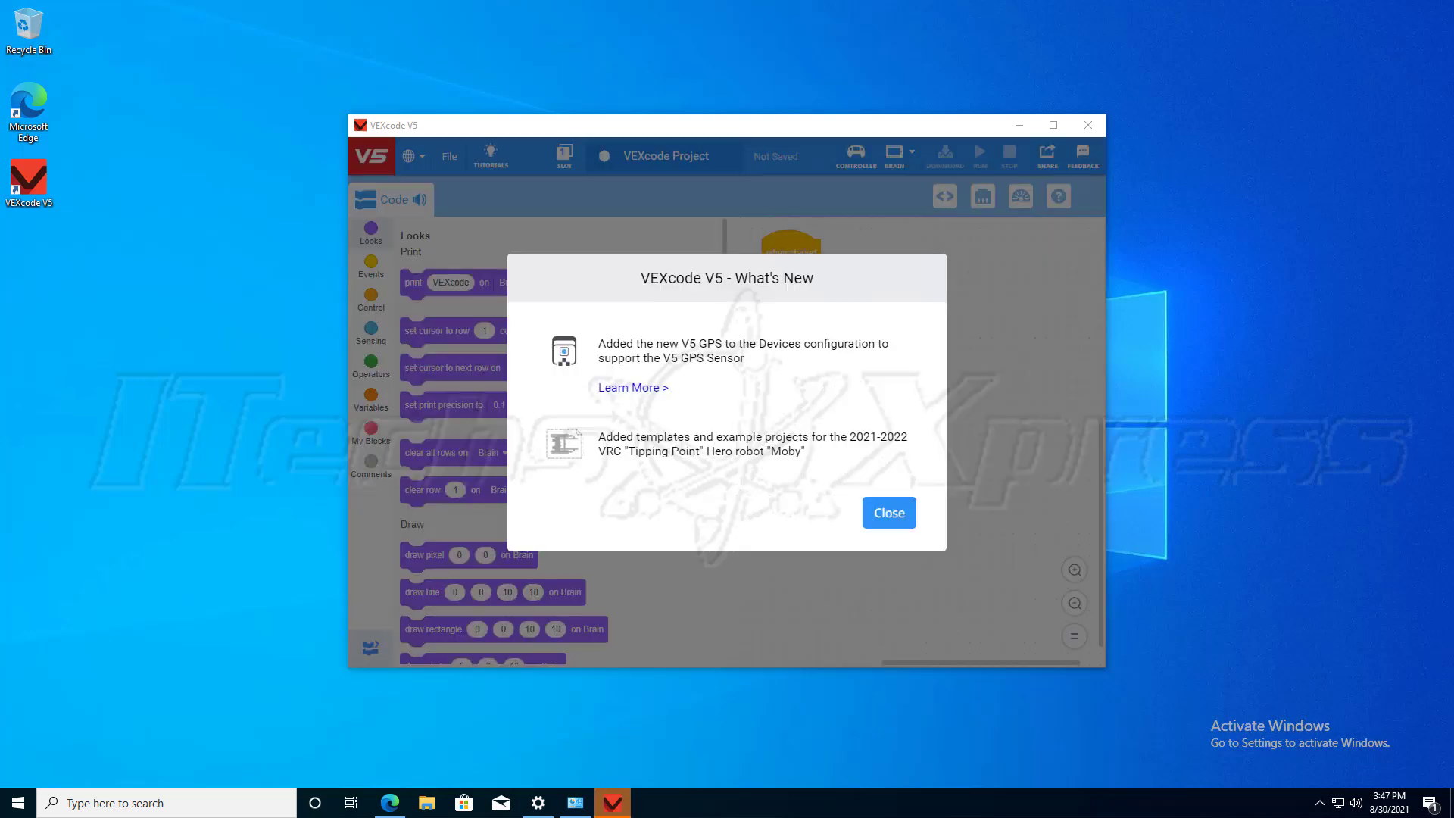
Step: Dismiss the What's New notice and maximize the VEXcode V5 window
{"action": "left_click", "coordinate": [886, 515]}
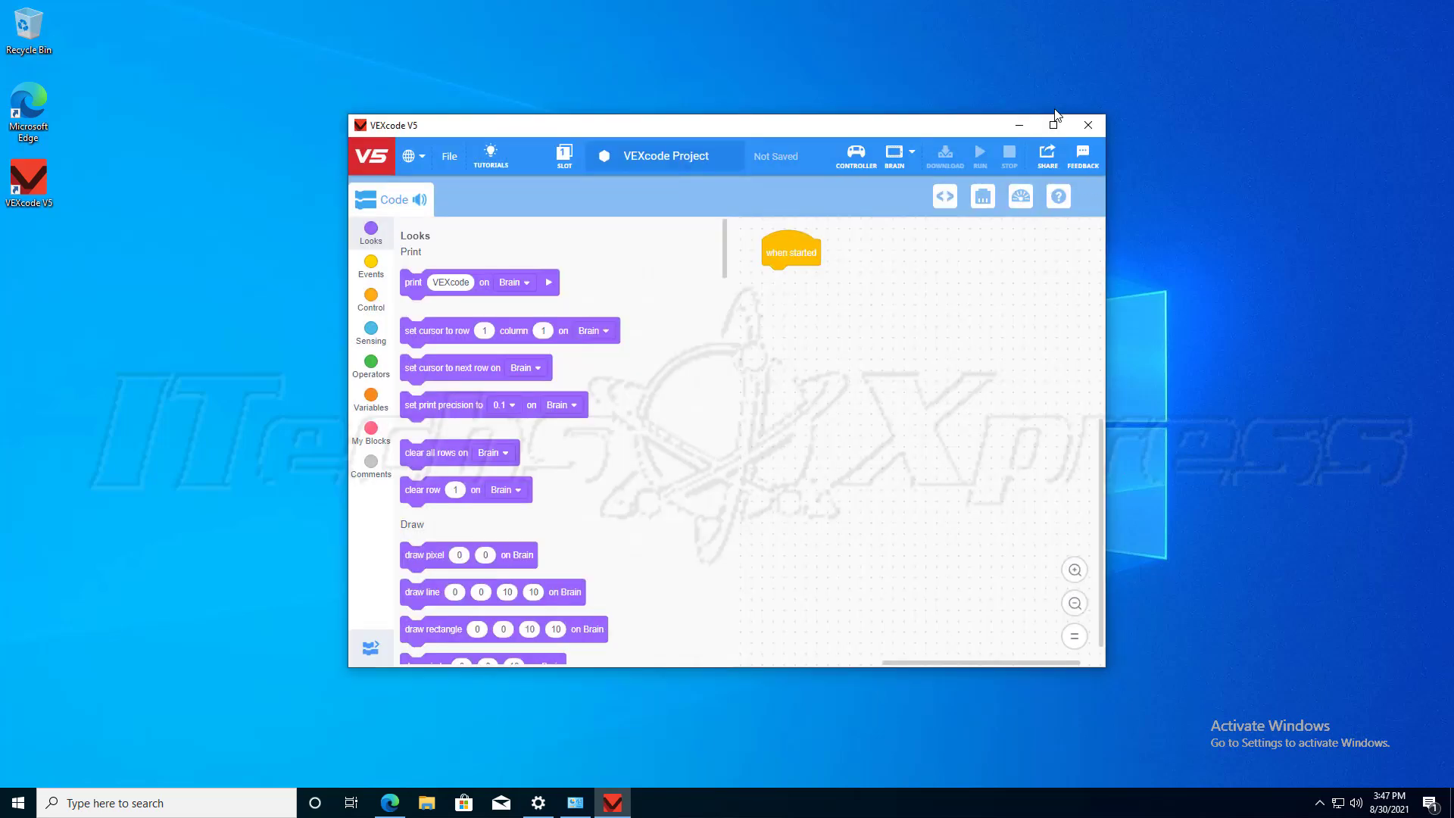
{"action": "left_click", "coordinate": [1053, 125]}
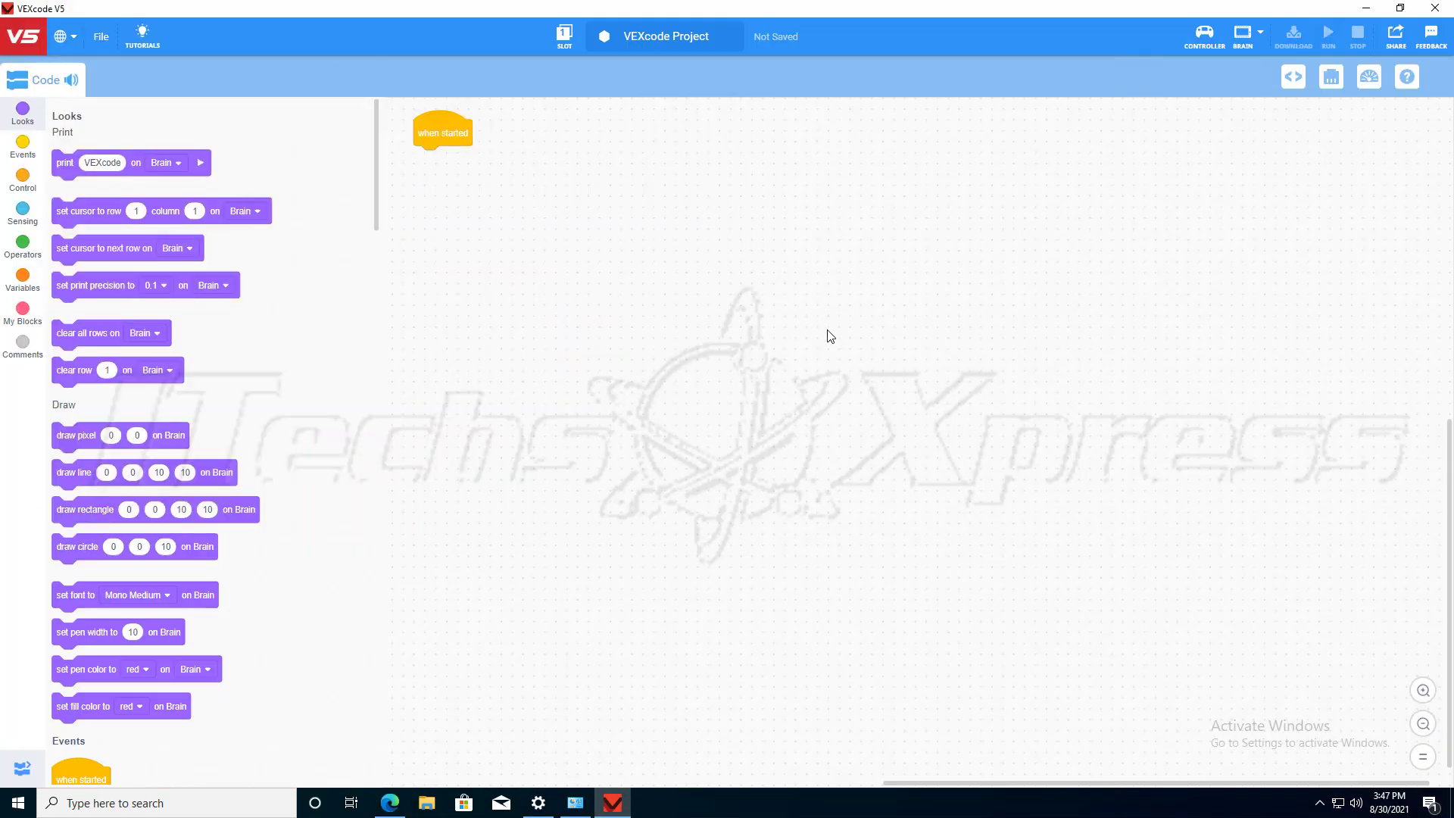